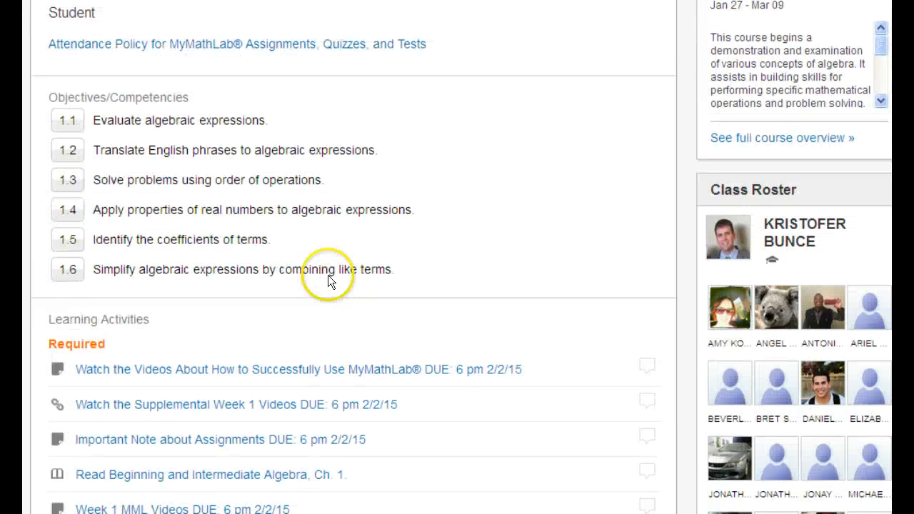
# Open the MyMathLab Orientation assignment of Week 1 and launch its external content
pyautogui.scroll(-6, 382, 257)
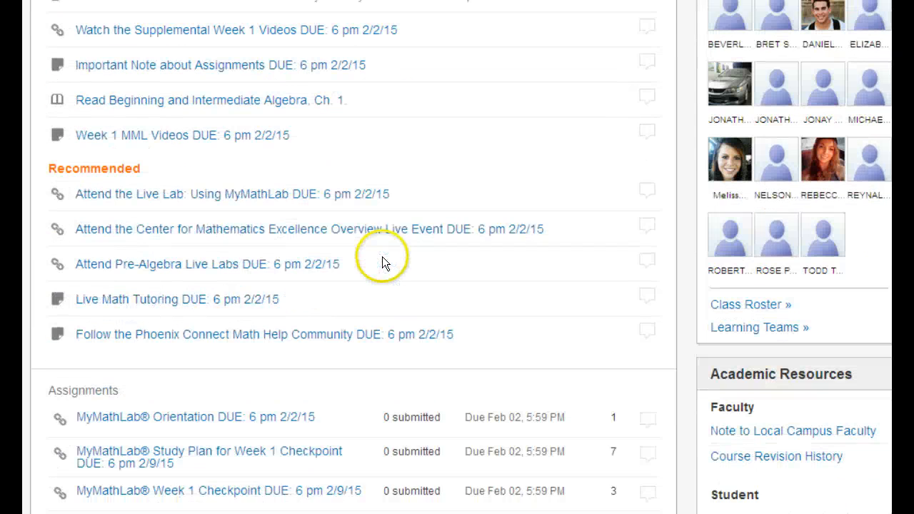
pyautogui.scroll(-2, 382, 263)
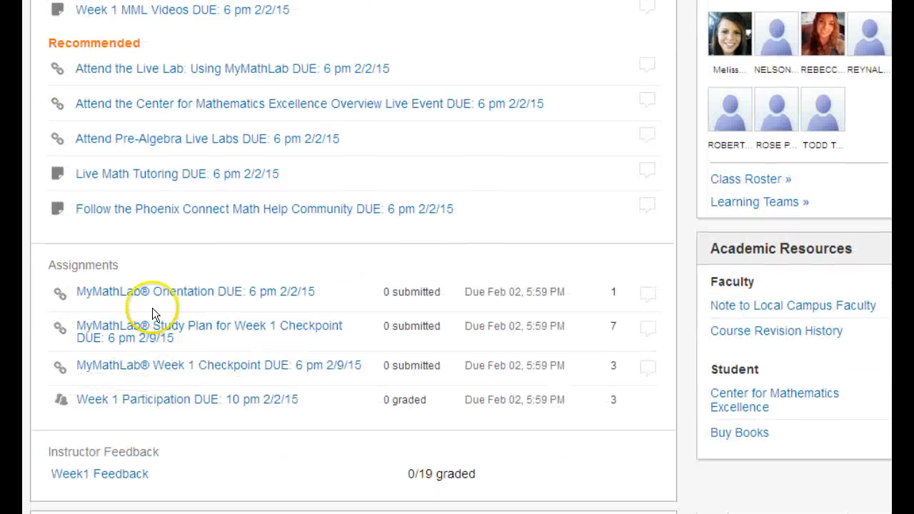
pyautogui.click(168, 299)
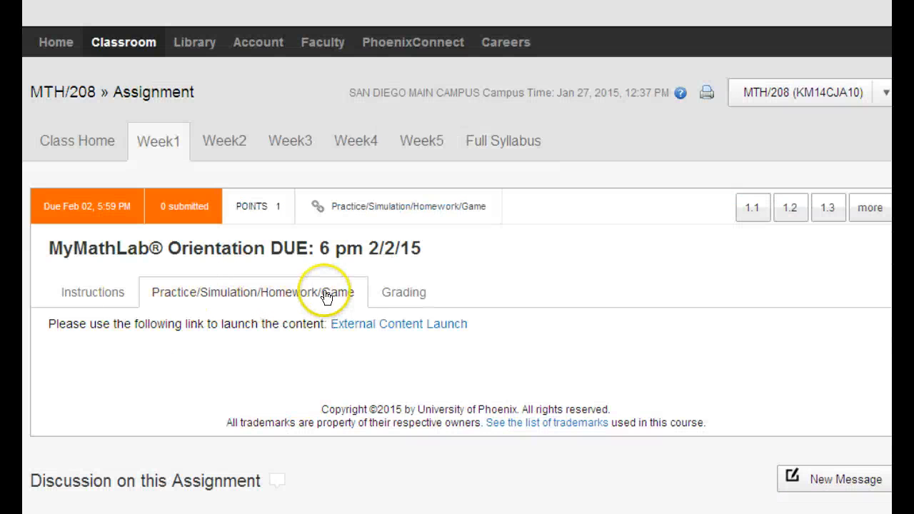
pyautogui.click(381, 329)
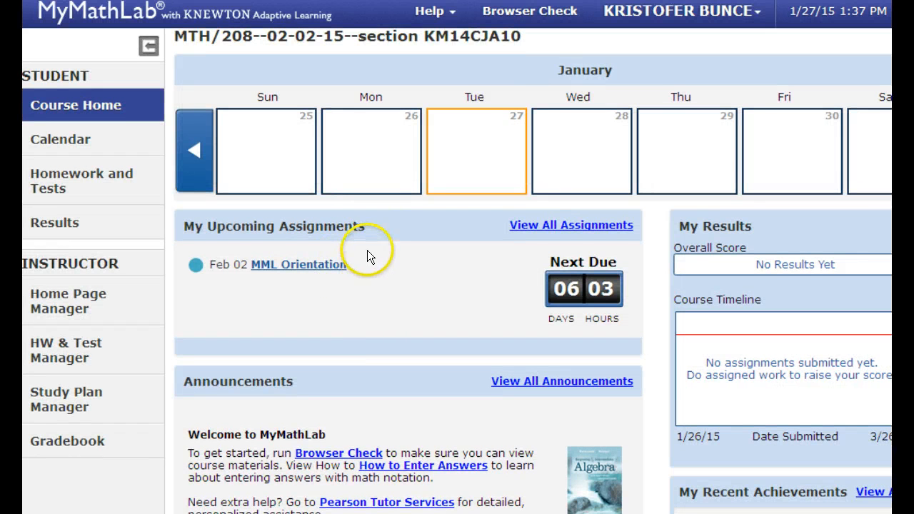
# Open the MML Orientation homework for editing from the Homework/Test Manager and proceed to its settings
pyautogui.scroll(-3, 367, 250)
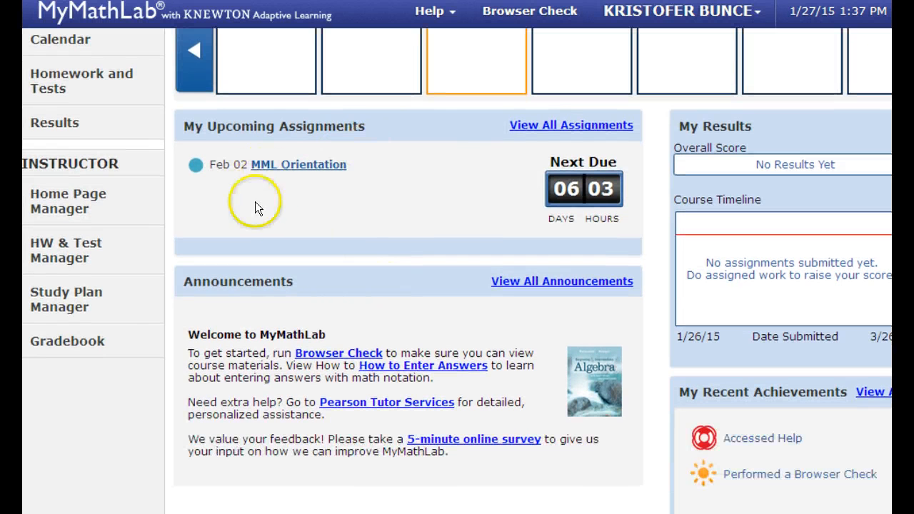
pyautogui.scroll(3, 301, 234)
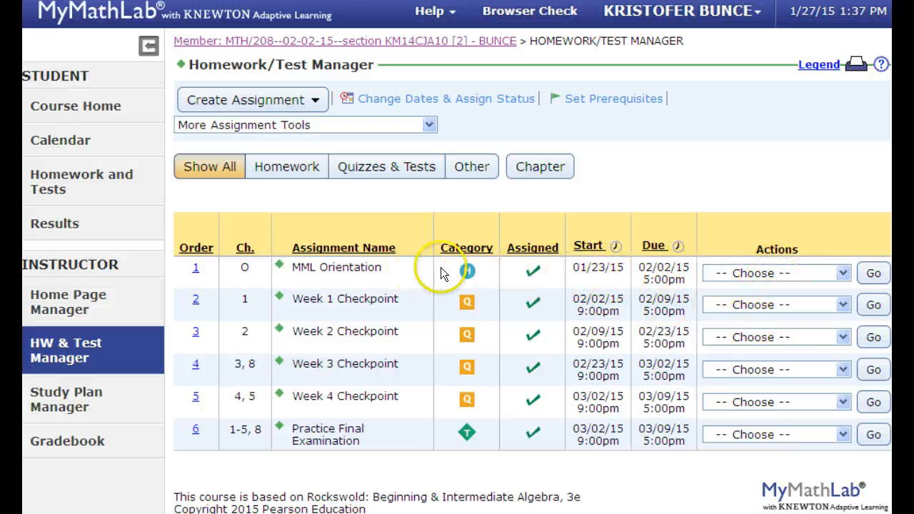
pyautogui.click(791, 272)
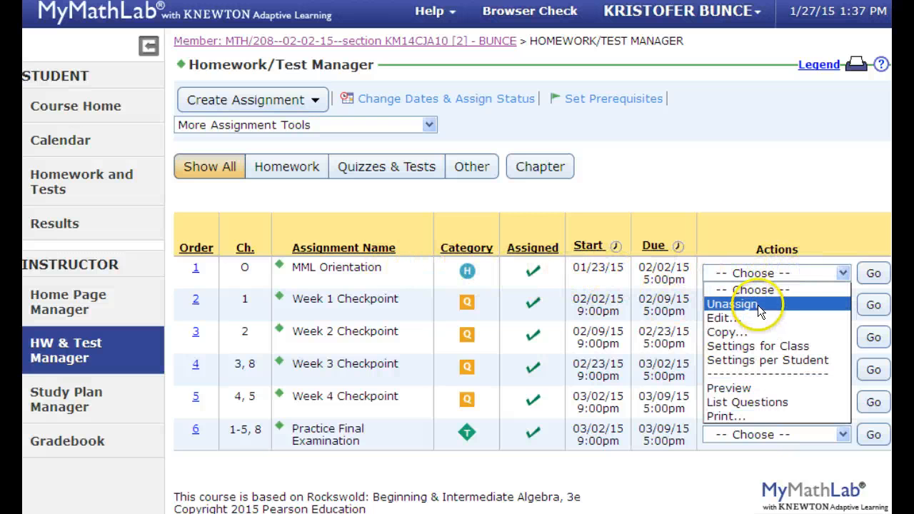
pyautogui.click(740, 316)
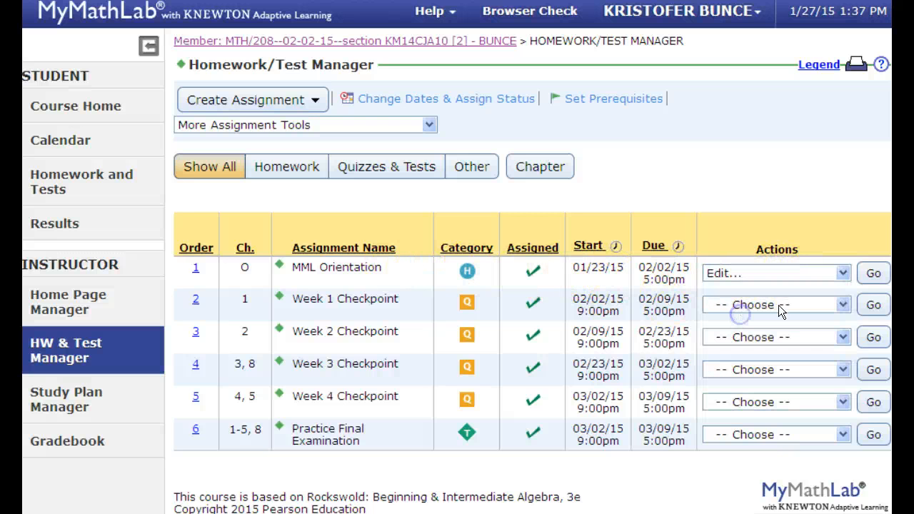
pyautogui.click(873, 273)
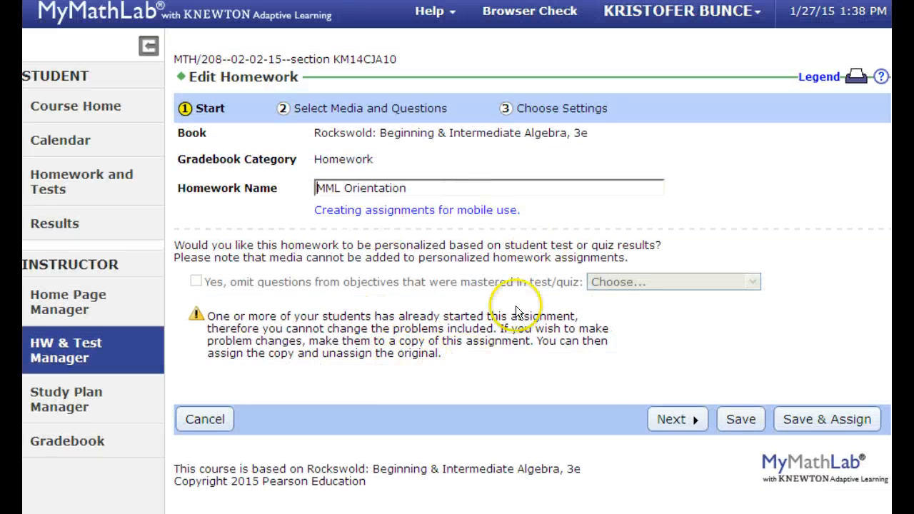
pyautogui.click(685, 421)
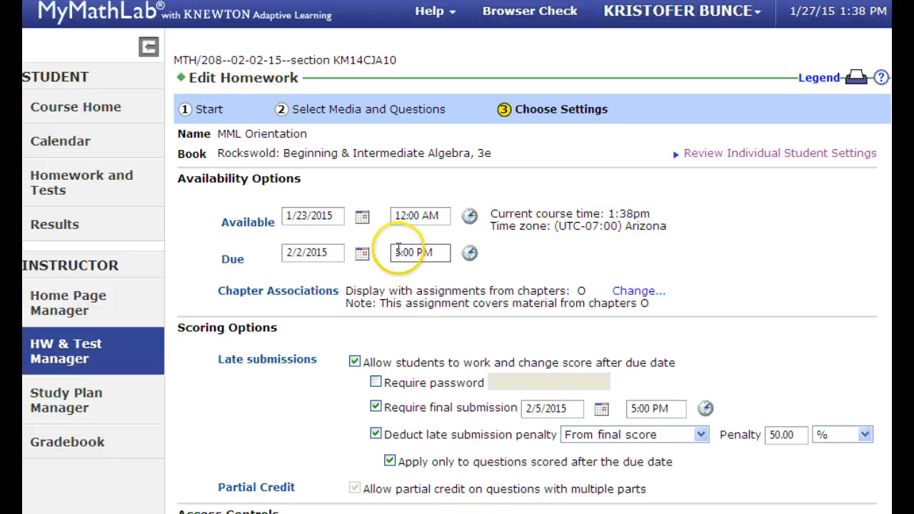
# Set the MML Orientation homework's due time and its required final submission time to 7:00 PM
pyautogui.click(397, 249)
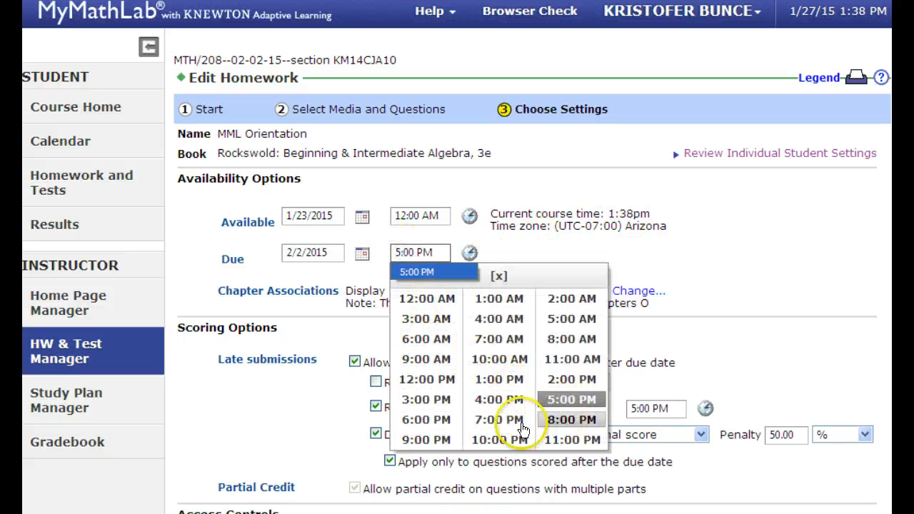
pyautogui.click(496, 420)
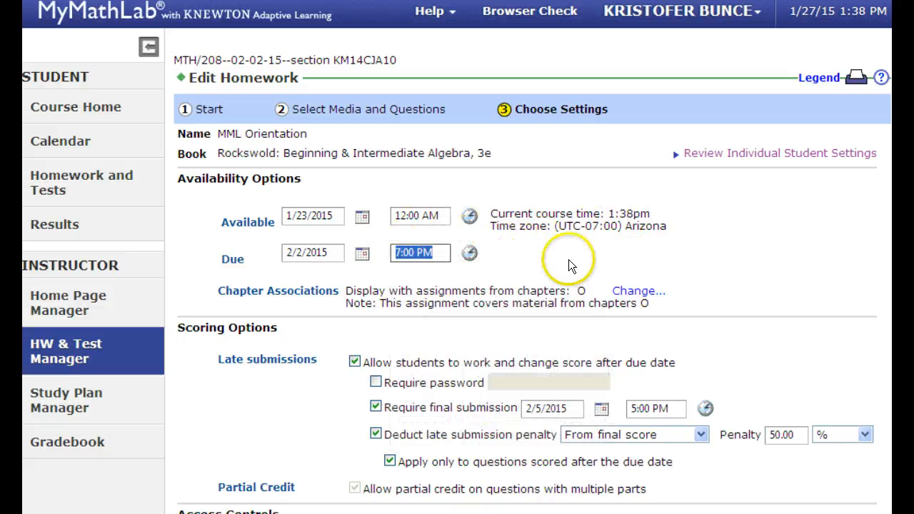
pyautogui.scroll(-3, 611, 261)
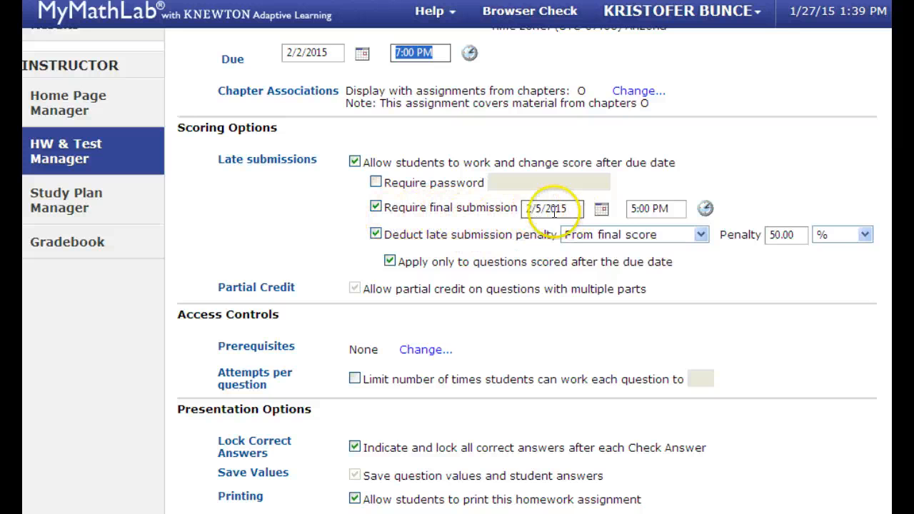
pyautogui.click(637, 208)
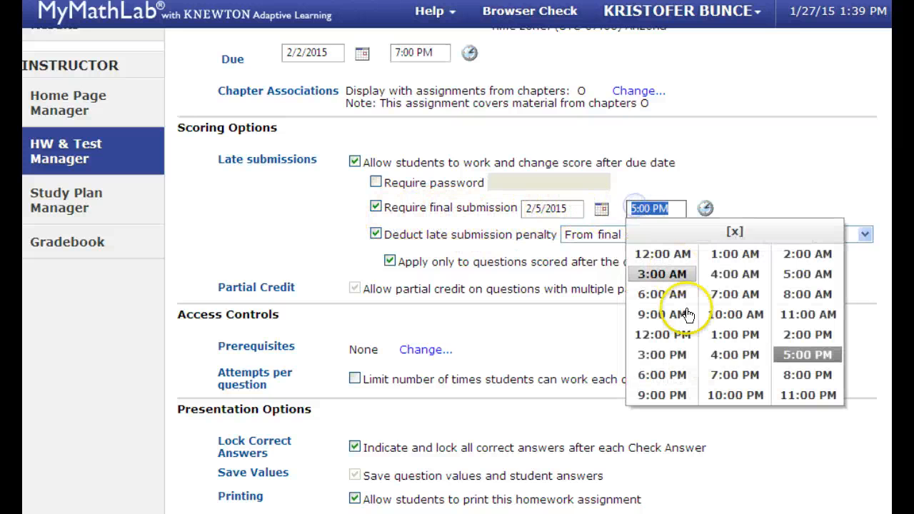
pyautogui.click(730, 375)
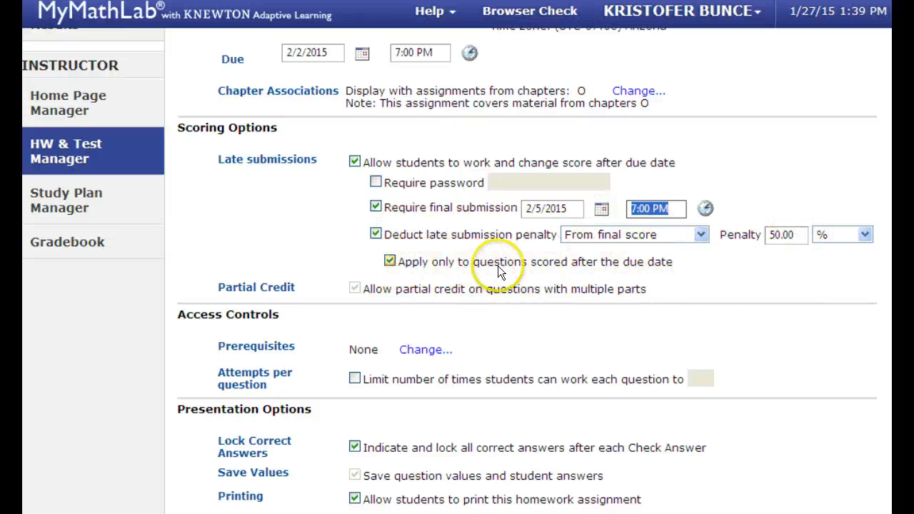
# Save and assign the MML Orientation homework, accepting the remaining settings as they are
pyautogui.scroll(-3, 719, 300)
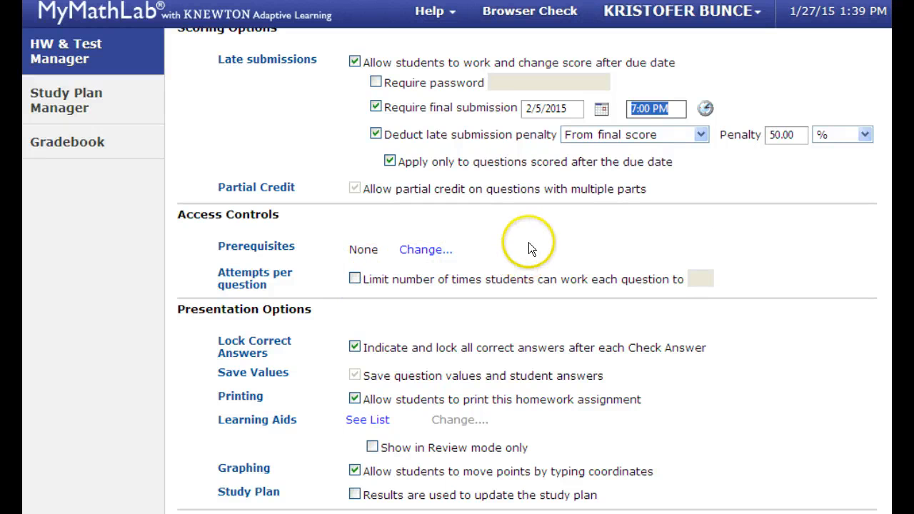
pyautogui.scroll(-3, 528, 240)
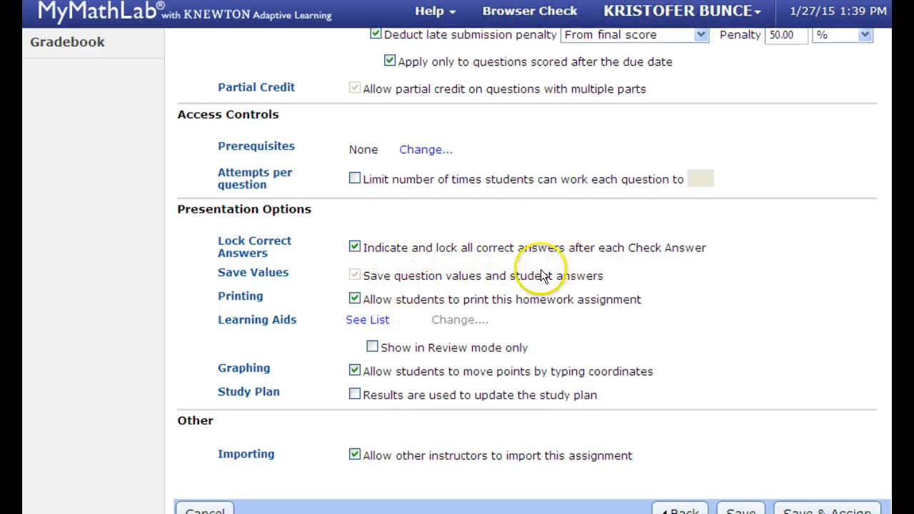
pyautogui.scroll(-1, 523, 262)
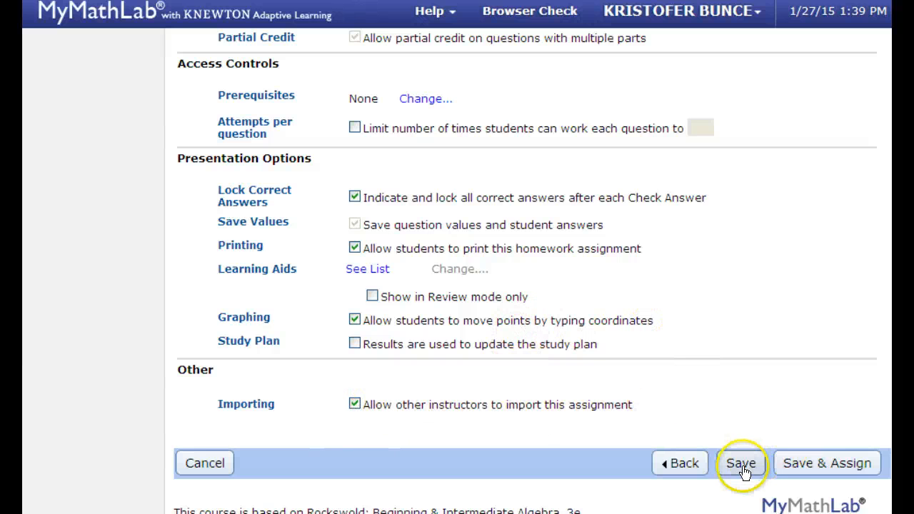
pyautogui.click(818, 464)
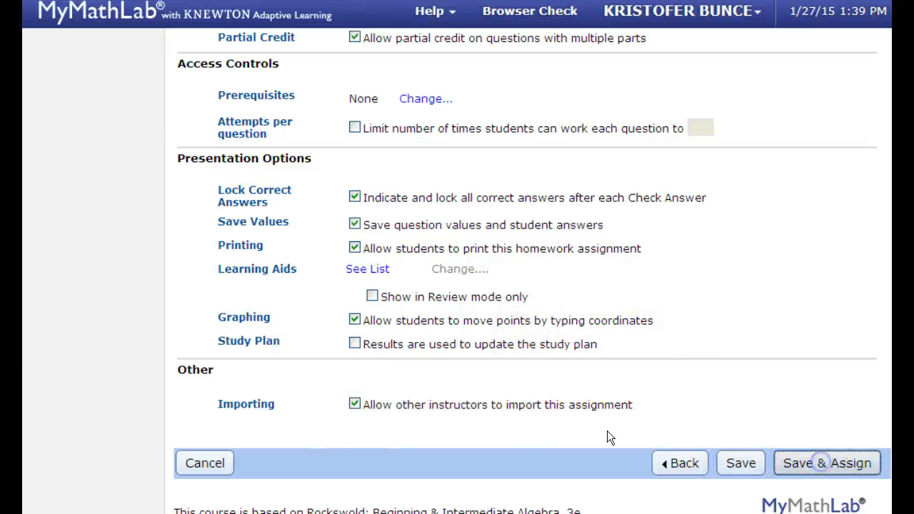
pyautogui.click(534, 410)
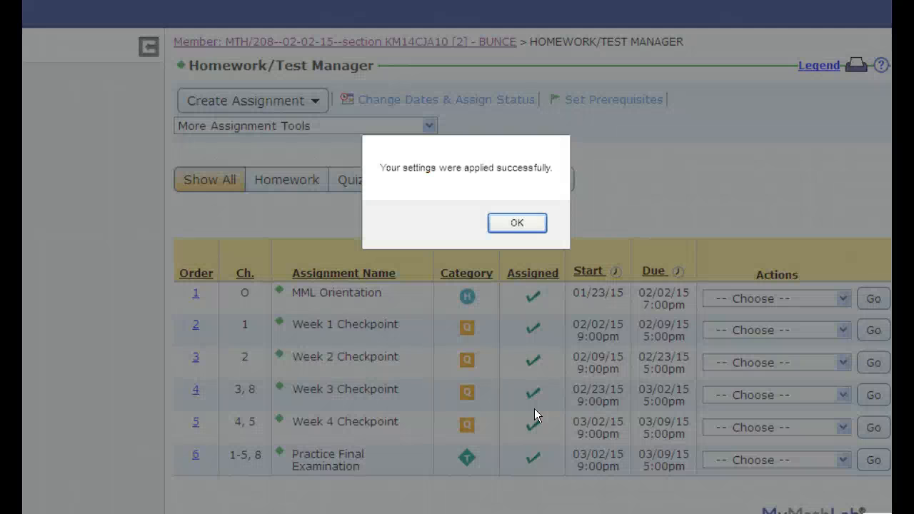
pyautogui.click(521, 223)
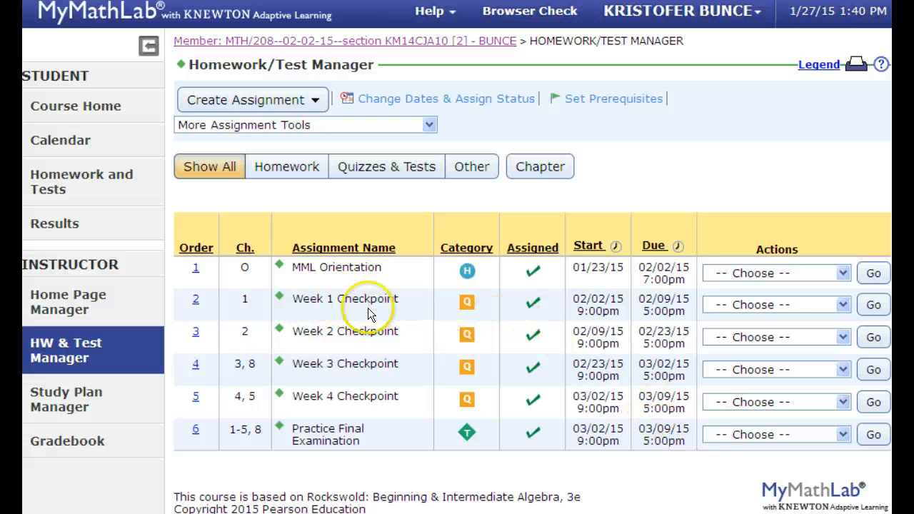
# Open the Week 1 Checkpoint quiz for editing and proceed to its Add/Remove Content stage
pyautogui.click(839, 305)
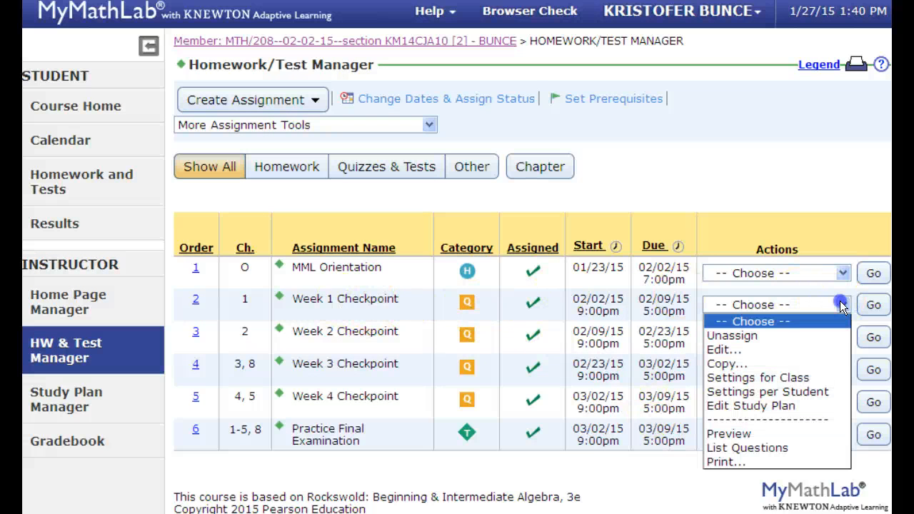
pyautogui.click(733, 351)
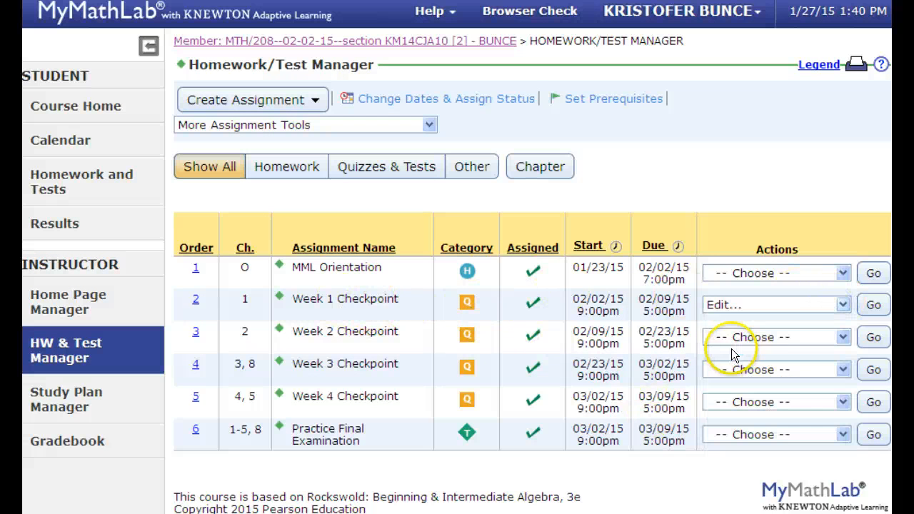
pyautogui.click(873, 305)
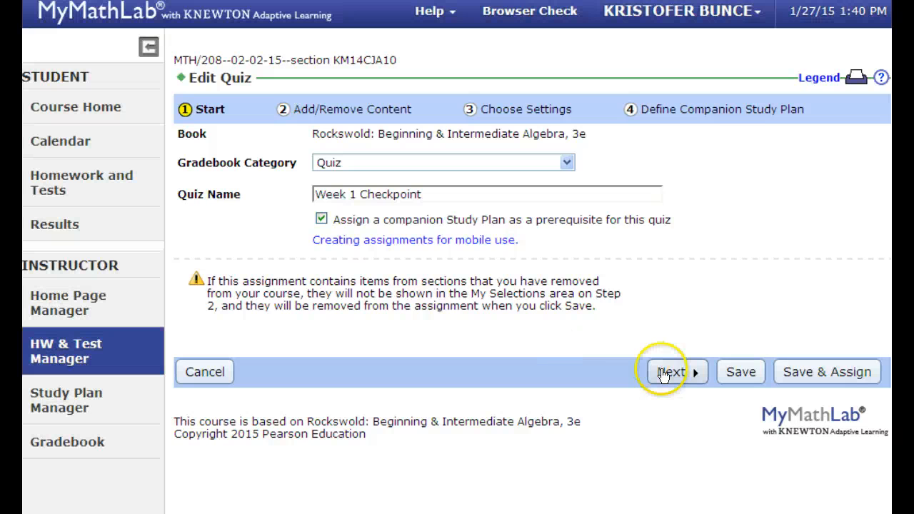
pyautogui.click(670, 372)
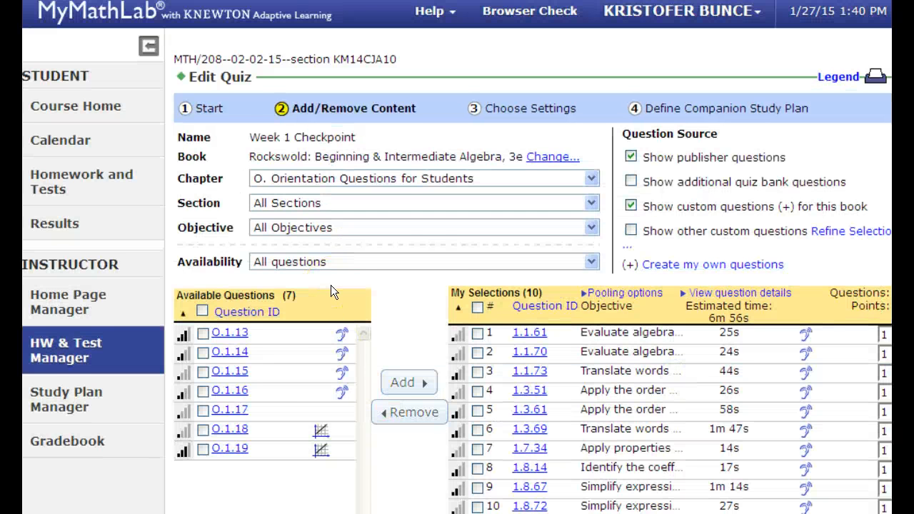
# Review the questions selected for the Week 1 Checkpoint quiz and continue to its Choose Settings stage
pyautogui.scroll(-2, 427, 254)
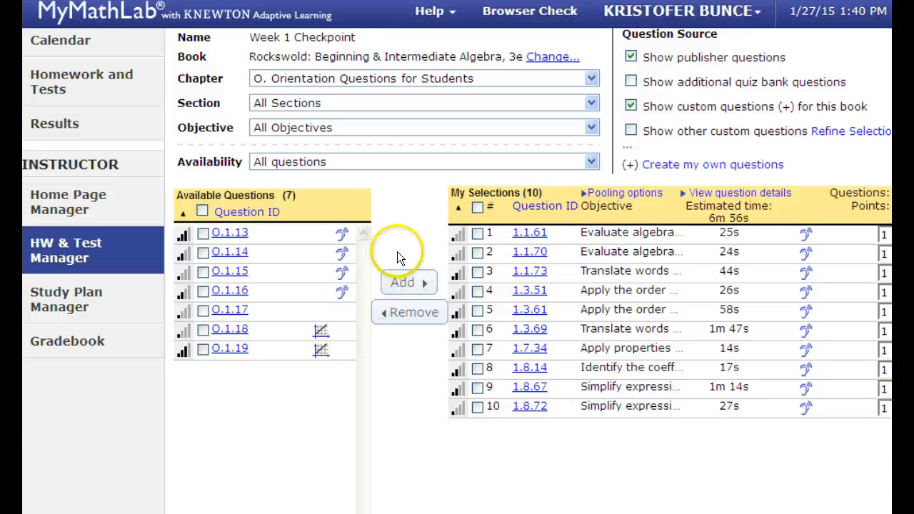
pyautogui.scroll(2, 397, 251)
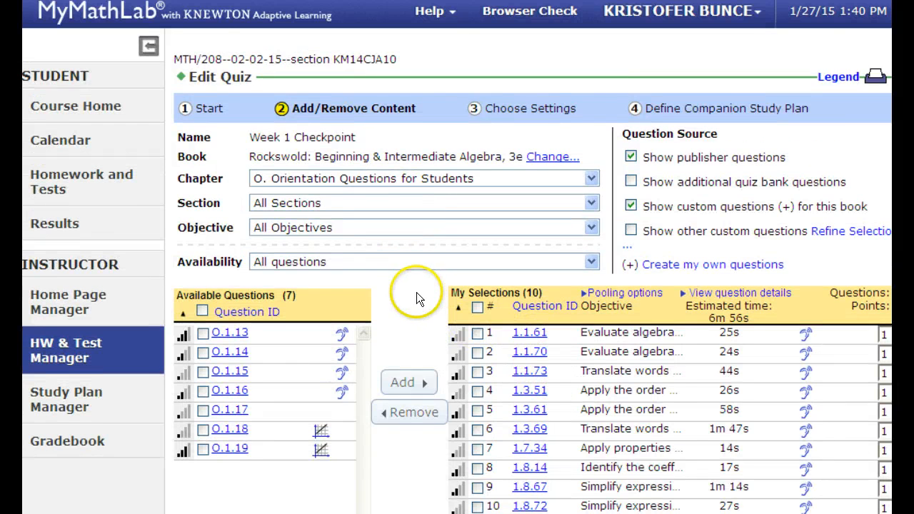
pyautogui.scroll(-2, 417, 292)
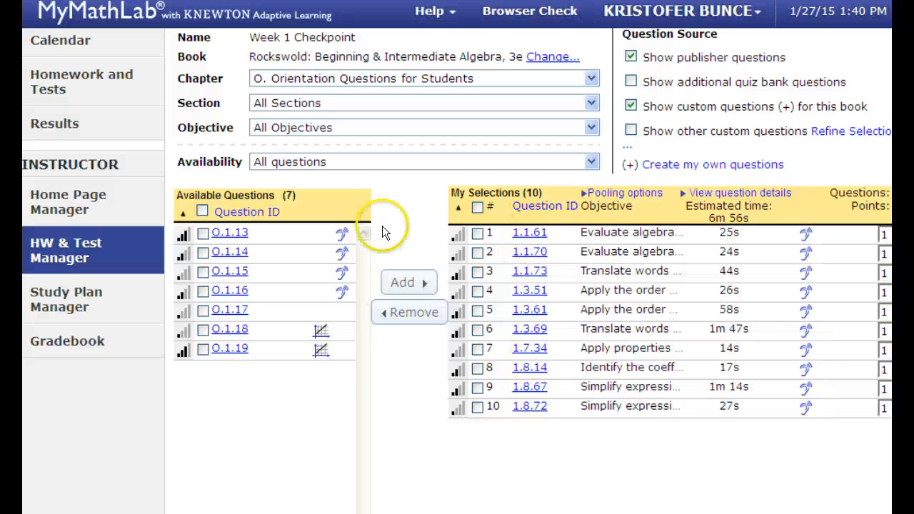
pyautogui.scroll(2, 405, 204)
pyautogui.scroll(-5, 494, 202)
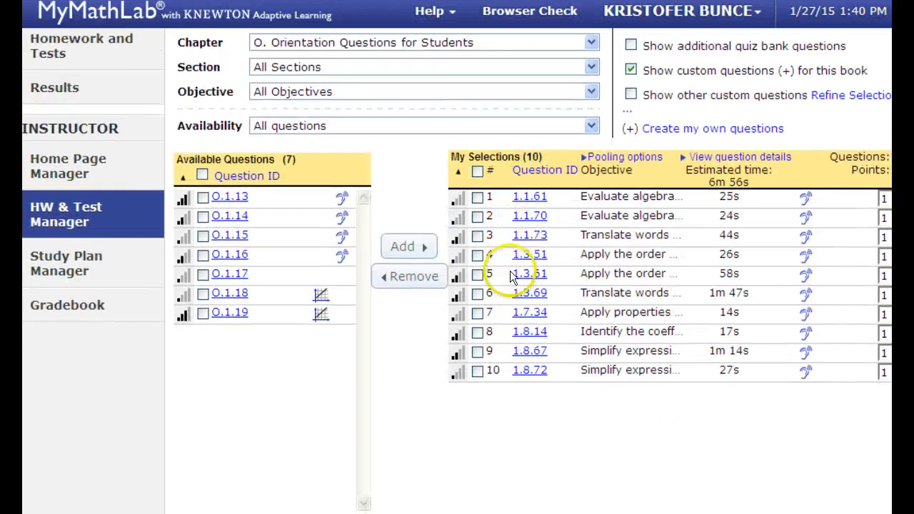
pyautogui.scroll(-2, 600, 407)
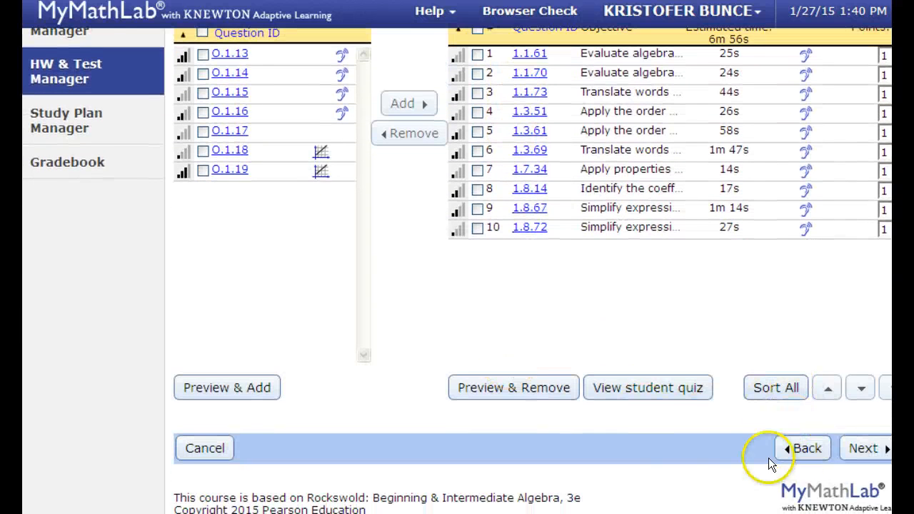
pyautogui.click(863, 449)
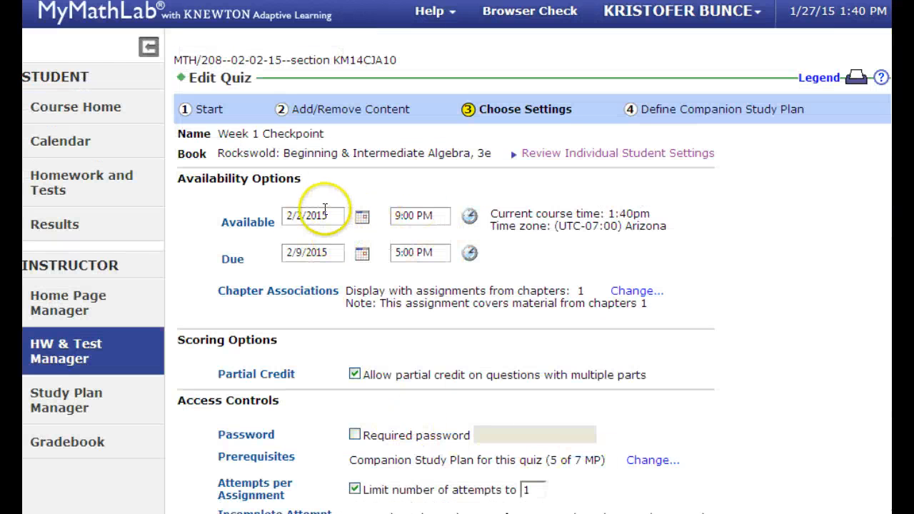
# Set the Week 1 Checkpoint quiz's available time to 11:00 PM and its due time to 7:00 PM
pyautogui.click(399, 216)
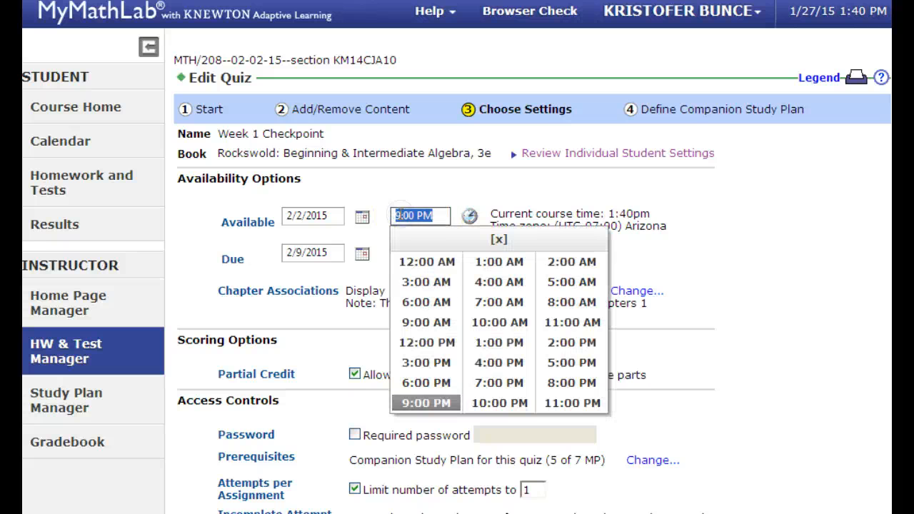
pyautogui.click(579, 404)
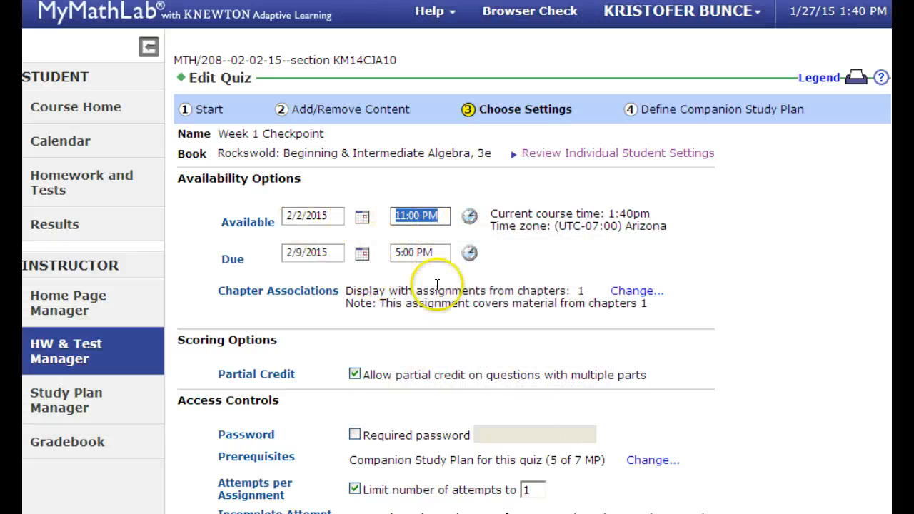
pyautogui.click(421, 252)
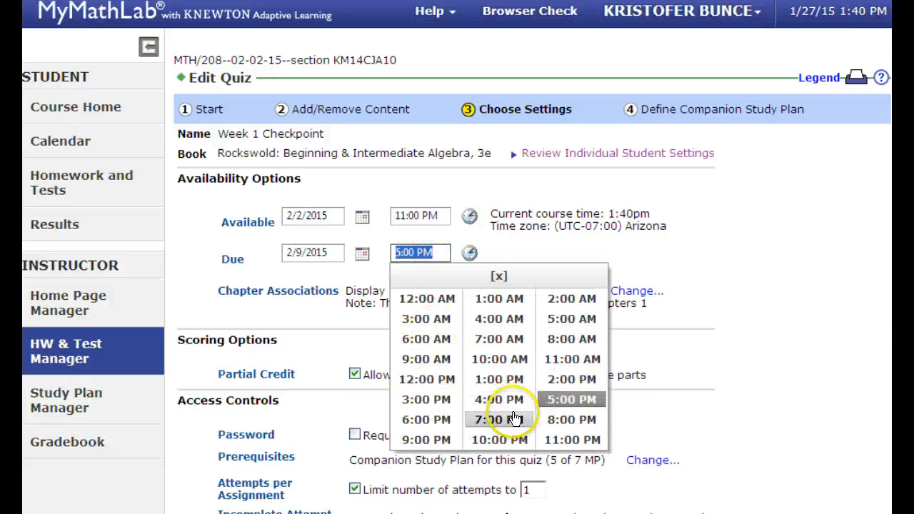
pyautogui.click(503, 419)
pyautogui.scroll(-3, 618, 275)
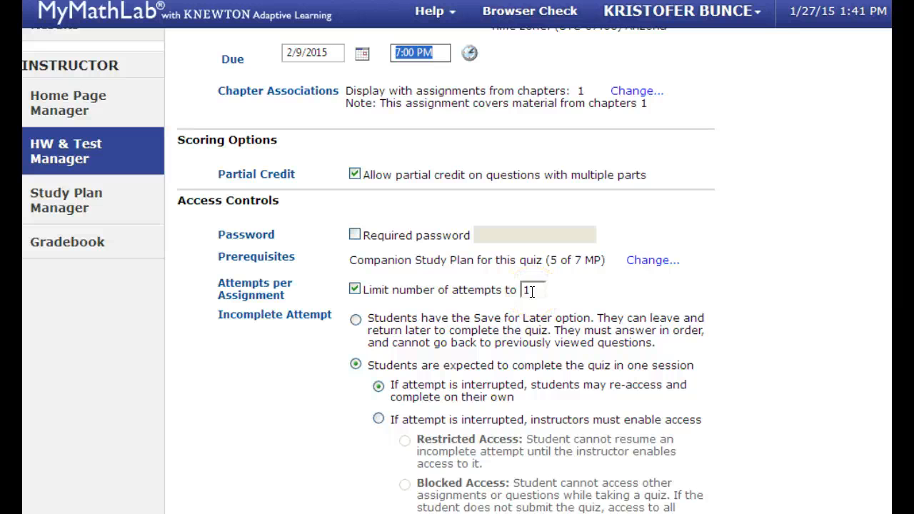
# Review the Week 1 Checkpoint quiz's remaining access, presentation and review settings and continue to the Define Companion Study Plan stage
pyautogui.scroll(-3, 536, 290)
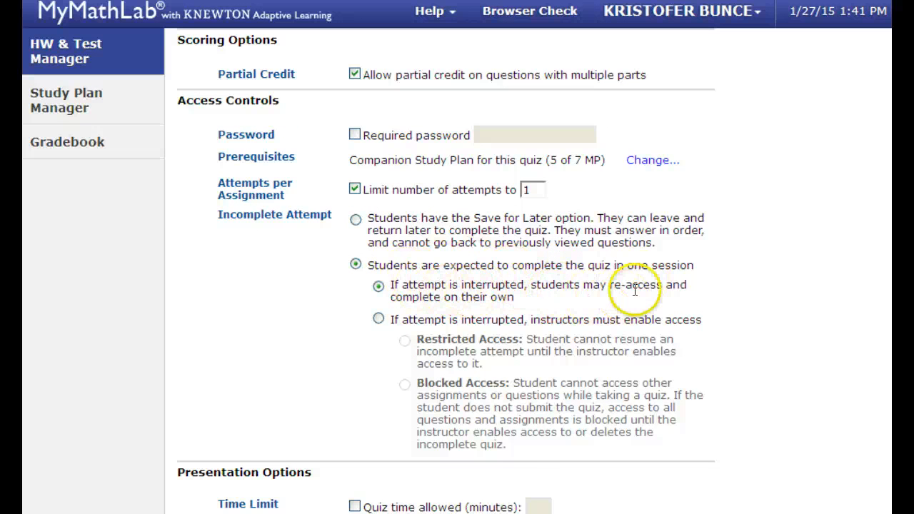
pyautogui.scroll(-5, 554, 274)
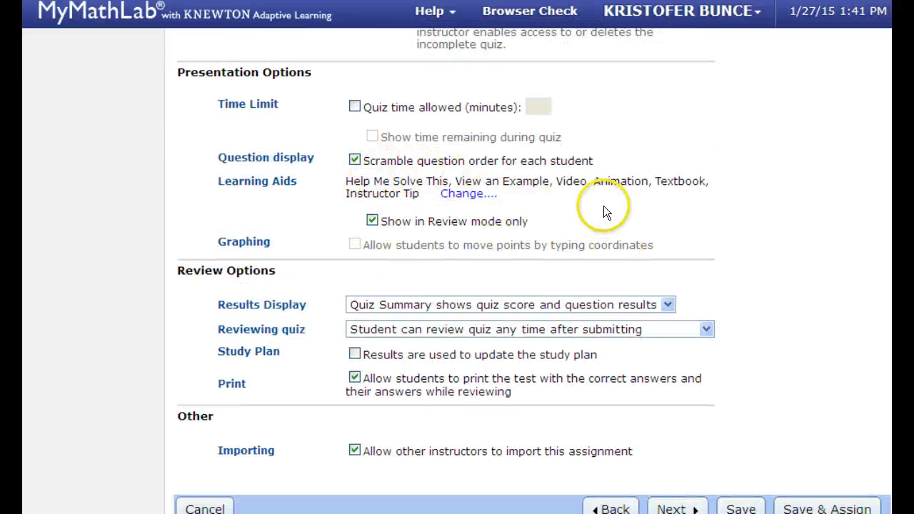
pyautogui.scroll(-1, 604, 205)
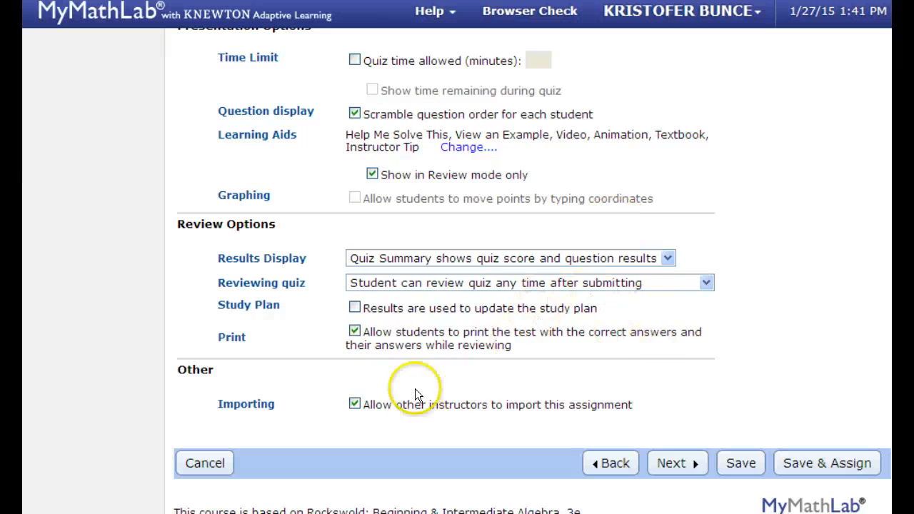
pyautogui.click(685, 466)
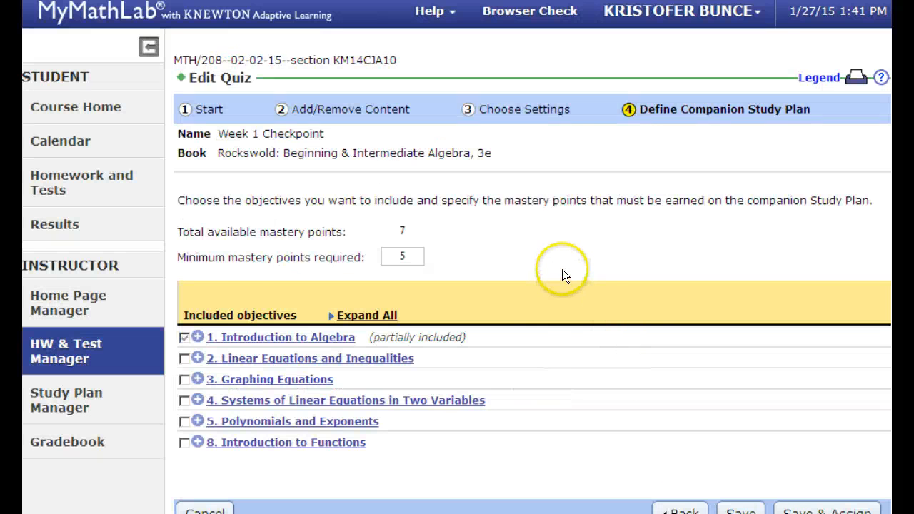
# Examine the companion study plan's included objectives under Introduction to Algebra, including those in Section 1.3: Exponents and Order of Operations
pyautogui.scroll(-2, 562, 269)
pyautogui.scroll(2, 562, 267)
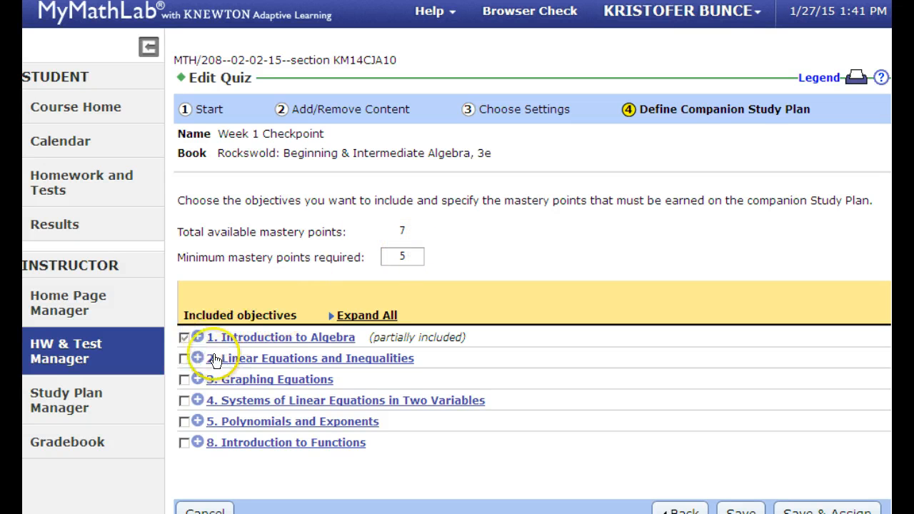
pyautogui.click(197, 338)
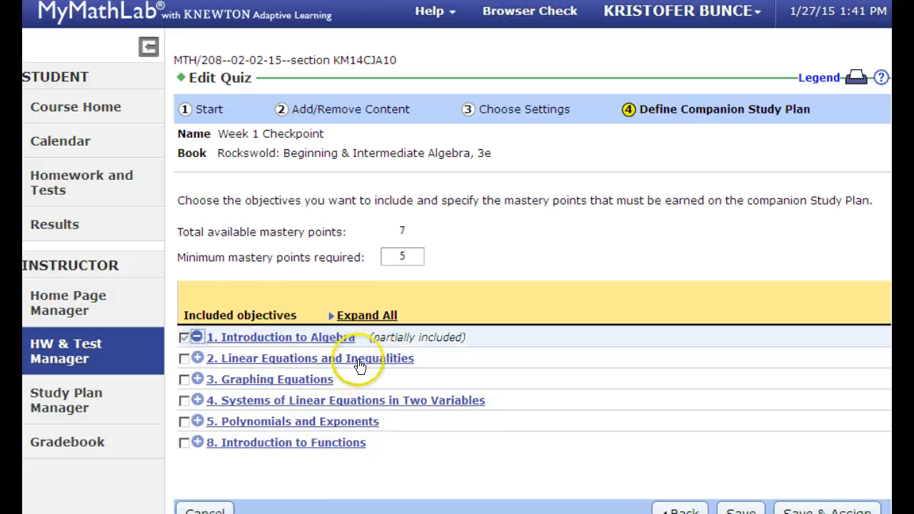
pyautogui.scroll(-2, 351, 394)
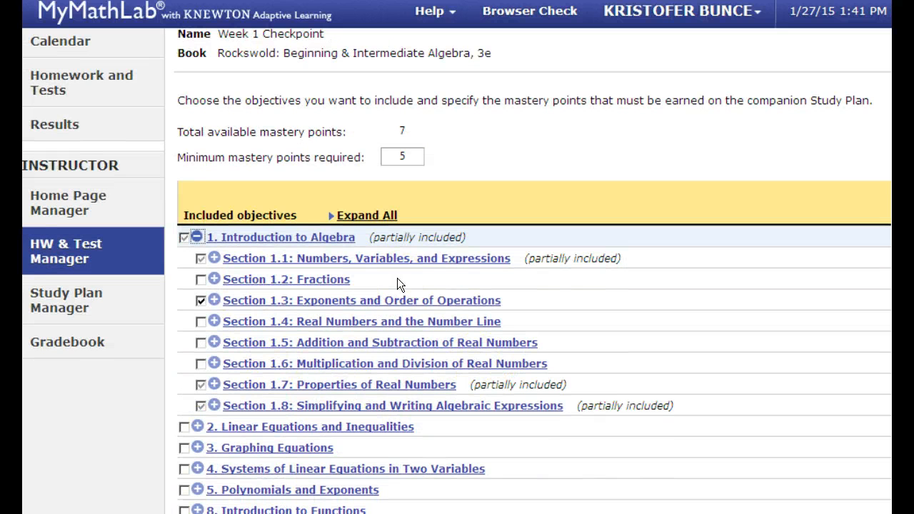
pyautogui.click(315, 320)
pyautogui.click(213, 301)
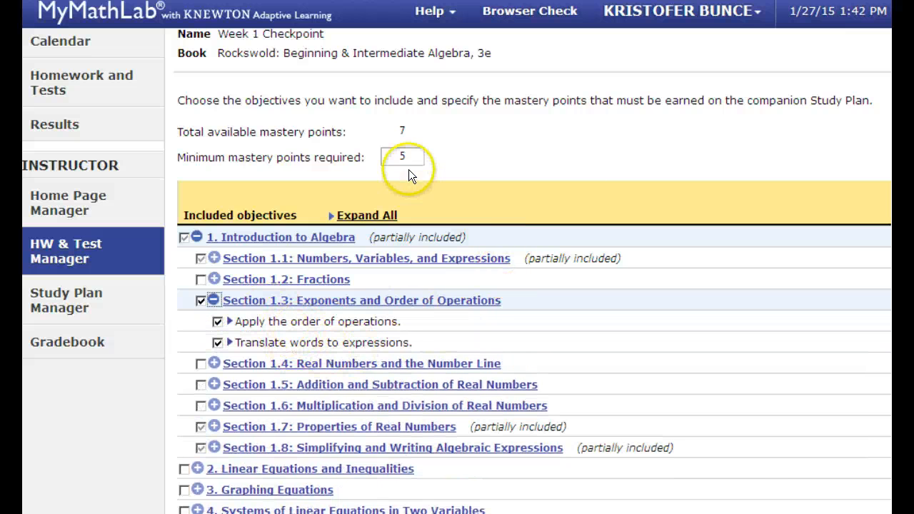
# Save and assign the Week 1 Checkpoint quiz, keeping its companion study plan as it is
pyautogui.scroll(-3, 508, 144)
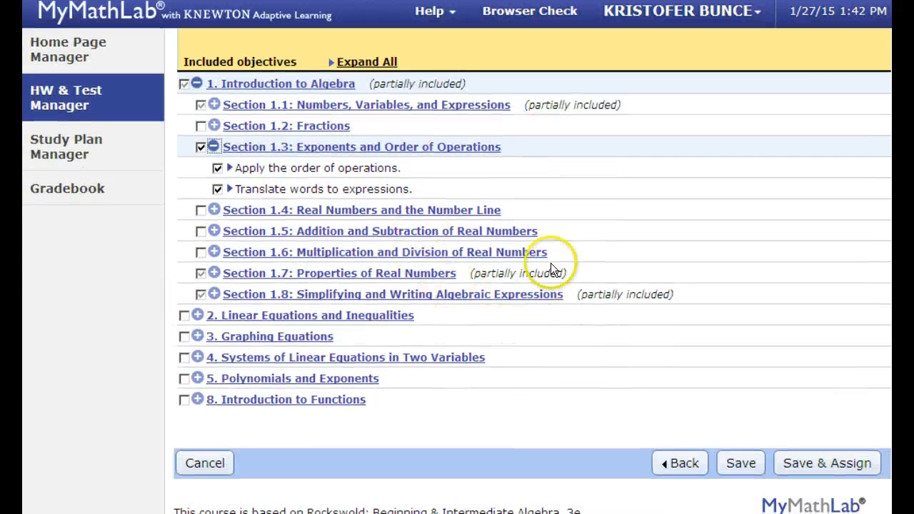
pyautogui.click(826, 464)
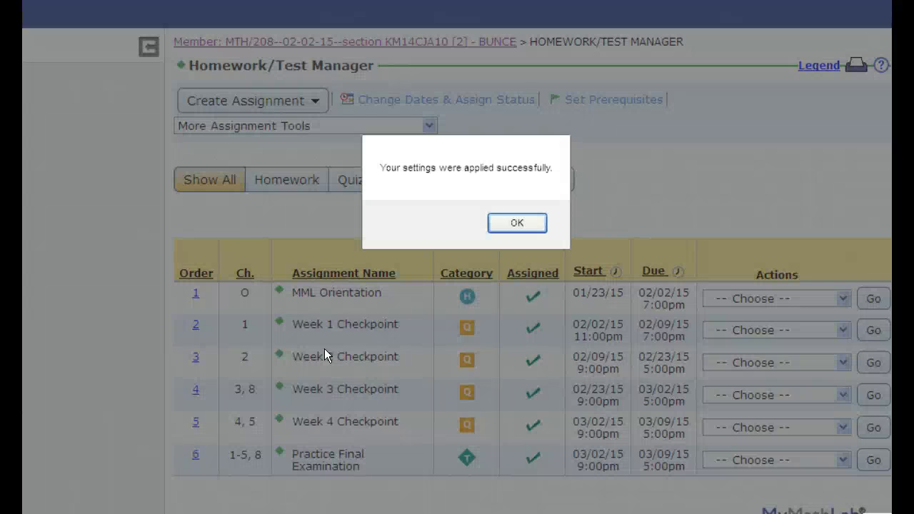
pyautogui.click(519, 225)
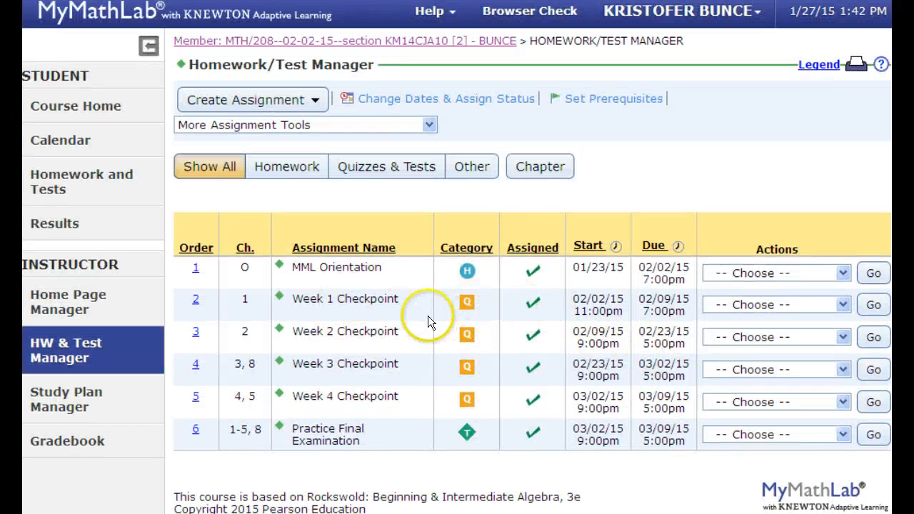
# Open the companion study plan of the Week 1 Checkpoint quiz directly from the assignment list with Edit Study Plan
pyautogui.click(844, 305)
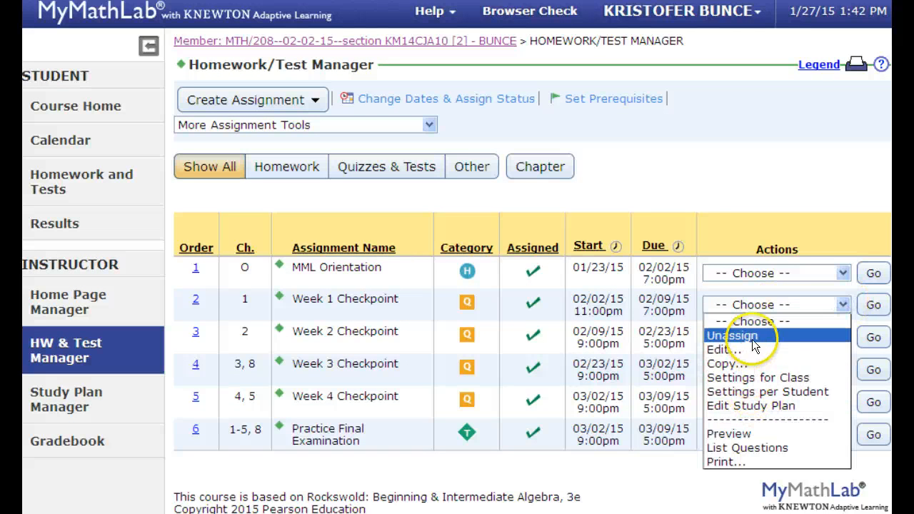
pyautogui.click(759, 407)
pyautogui.click(873, 305)
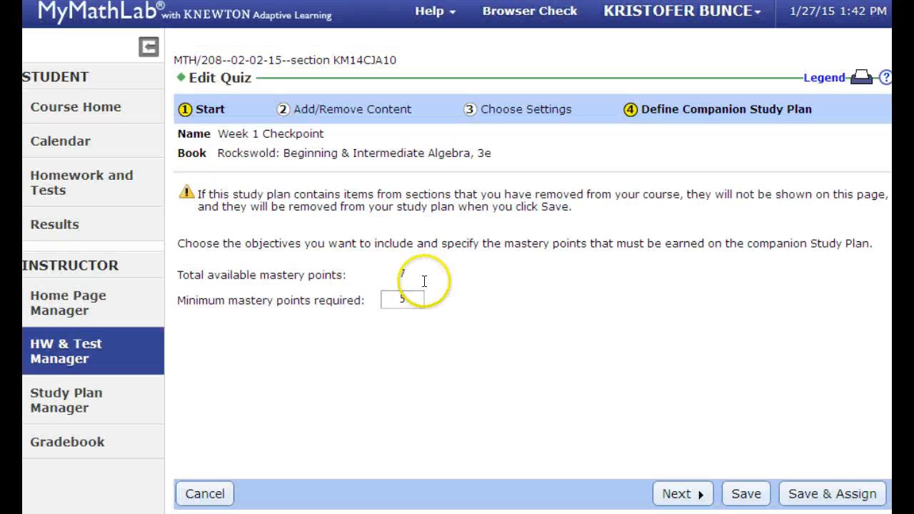
# Check the study plan objectives under Introduction to Algebra, Section 1.3, and leave the quiz editor without saving
pyautogui.scroll(-3, 488, 265)
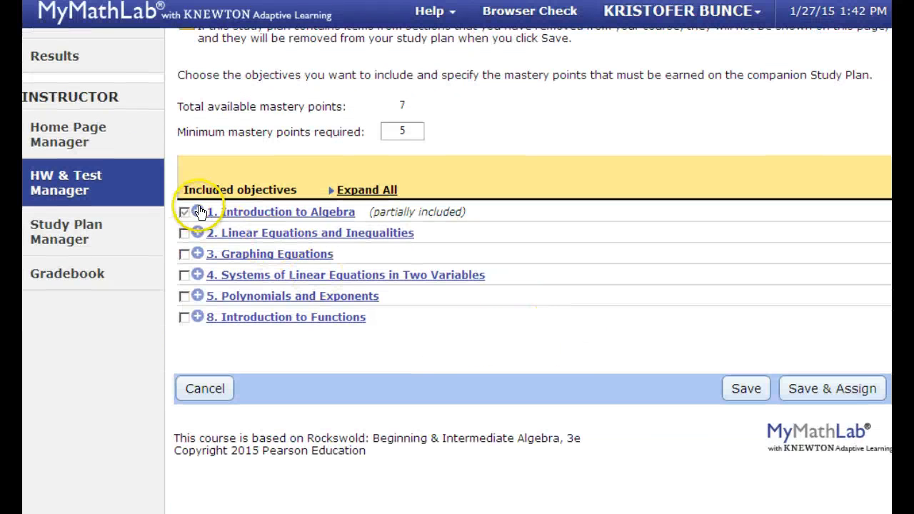
pyautogui.click(196, 211)
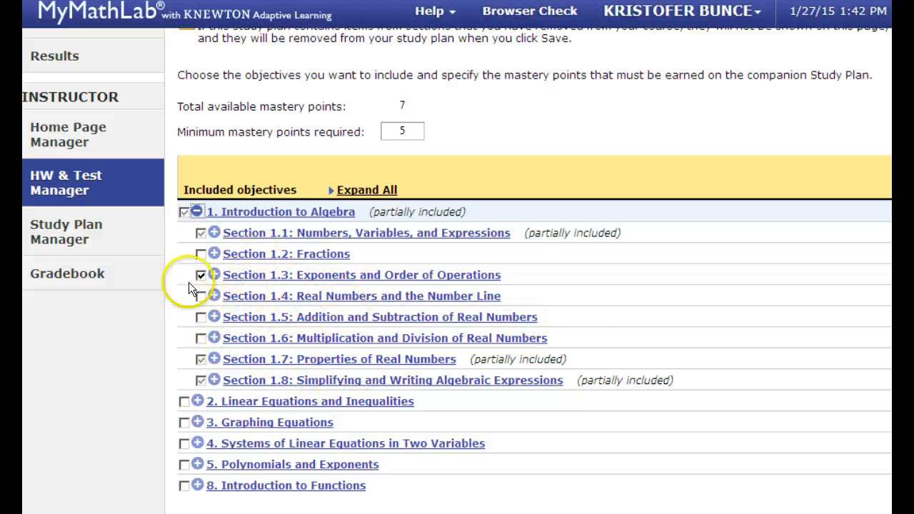
pyautogui.click(214, 275)
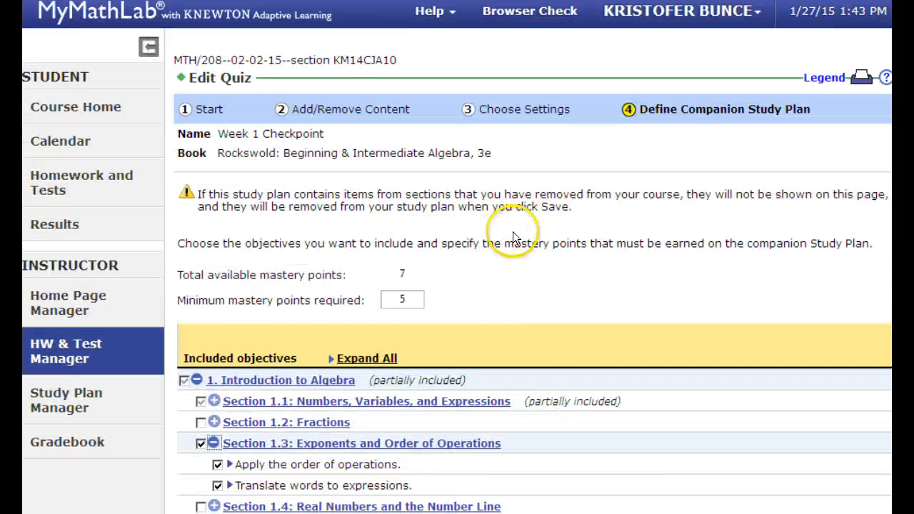
pyautogui.scroll(-4, 534, 459)
pyautogui.click(230, 469)
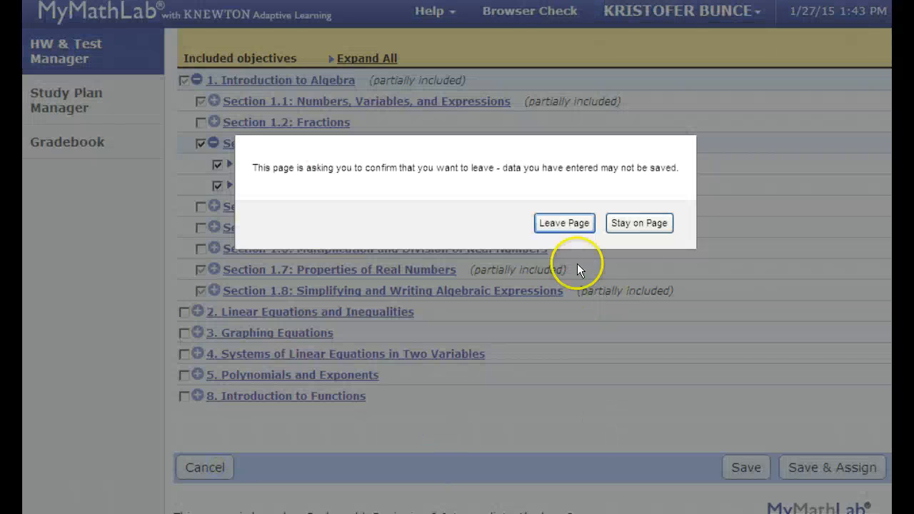
pyautogui.click(577, 223)
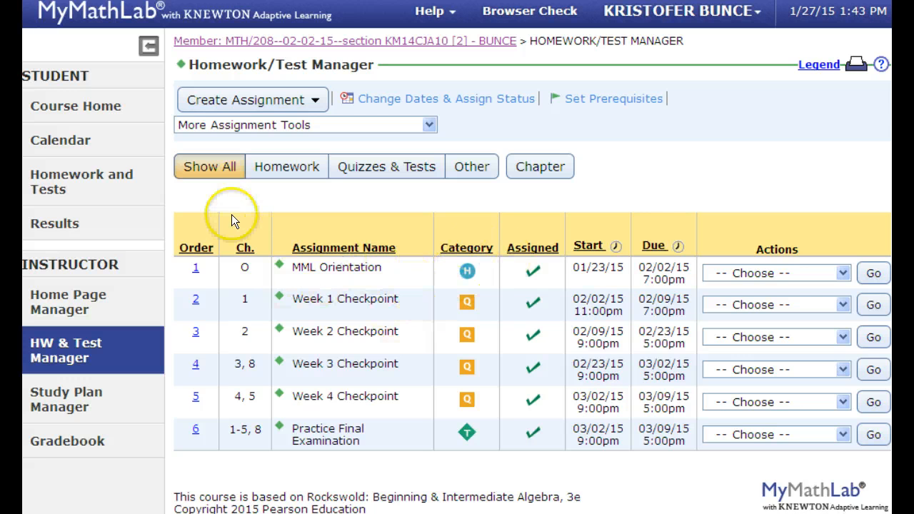
# Open the course home page and look over its upcoming assignments and announcements
pyautogui.click(67, 106)
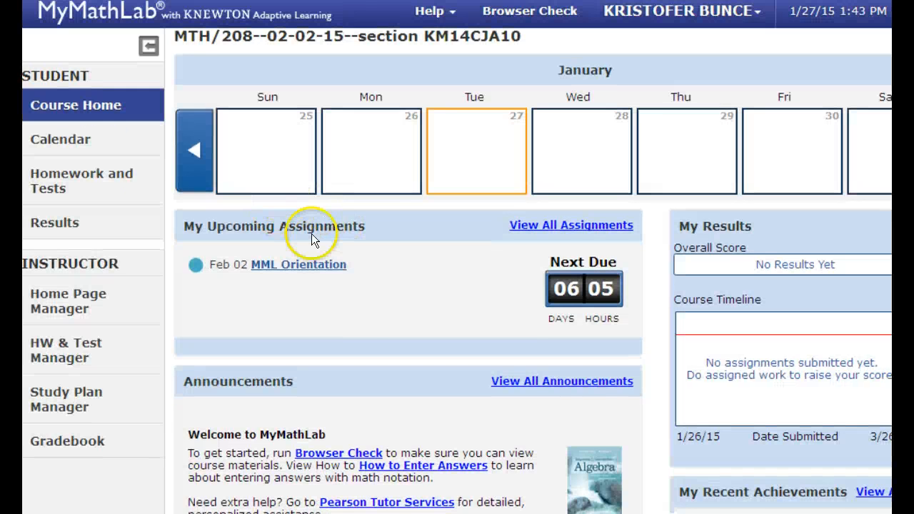
pyautogui.scroll(-3, 351, 239)
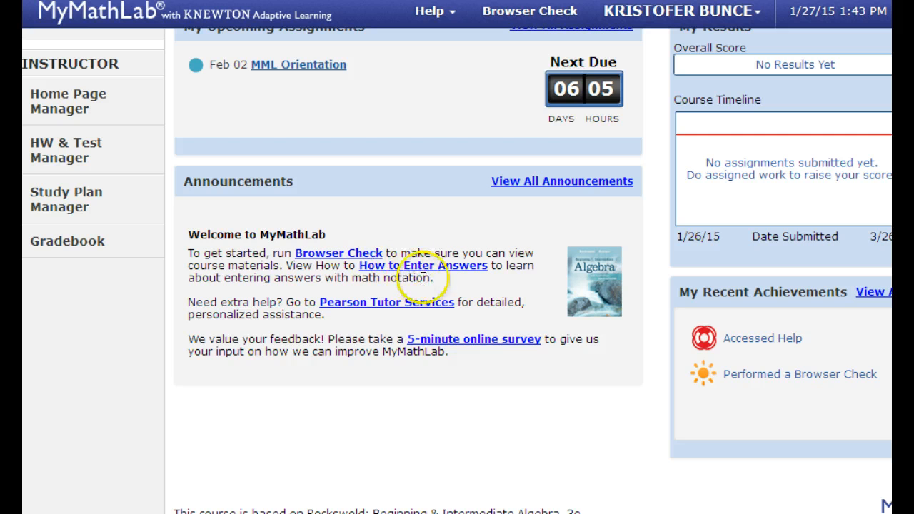
pyautogui.scroll(3, 361, 265)
pyautogui.scroll(2, 361, 265)
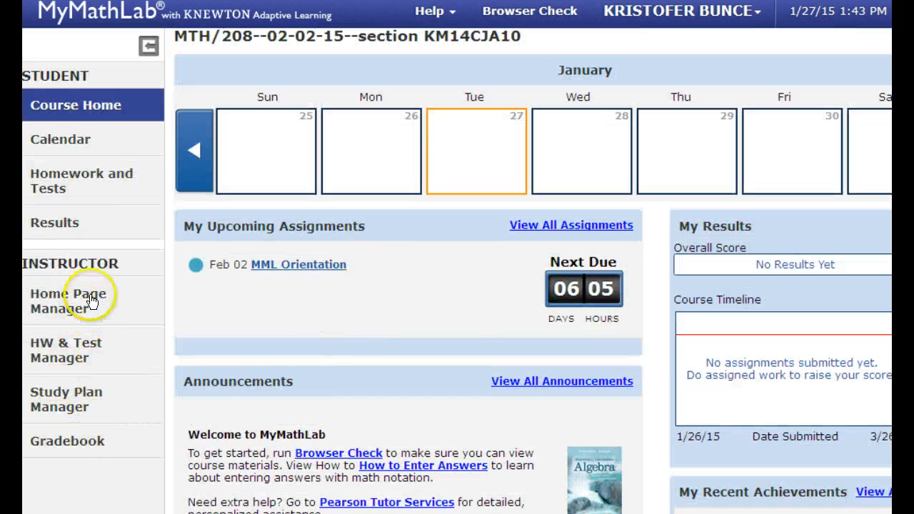
# Review the gradebook's results for all assignments and expand Ch. 1 Introduction to Algebra in the Performance by Chapter view
pyautogui.click(79, 441)
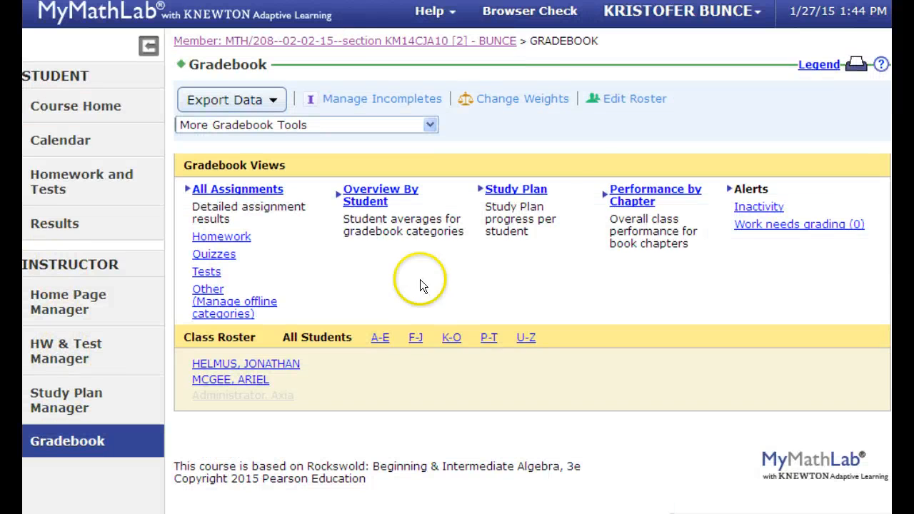
pyautogui.click(244, 191)
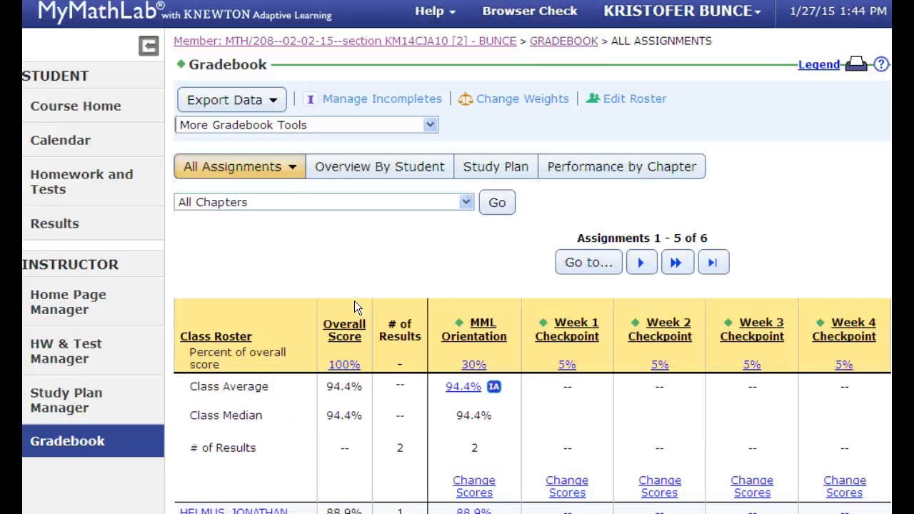
pyautogui.scroll(-5, 346, 286)
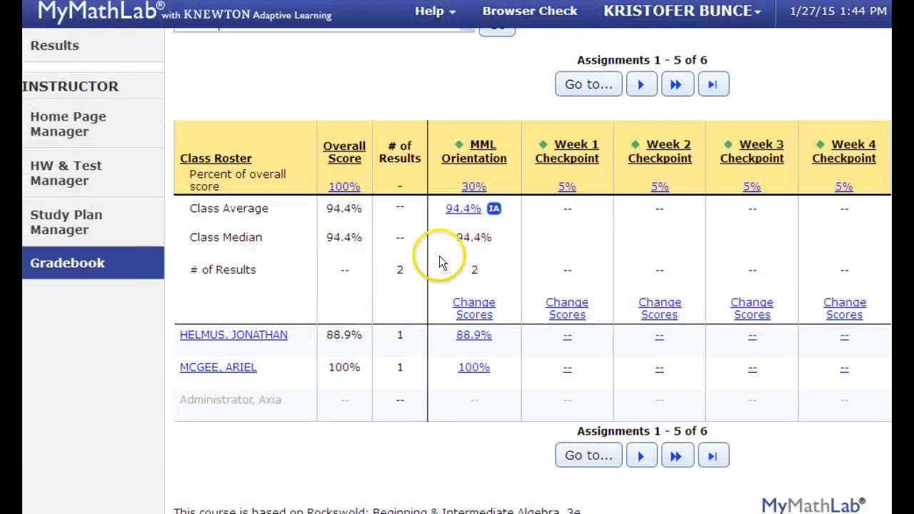
pyautogui.scroll(3, 416, 265)
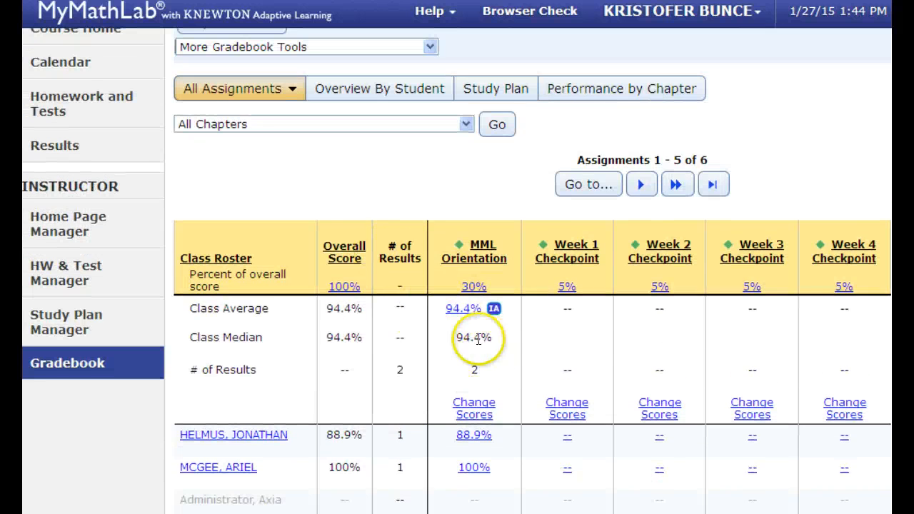
pyautogui.scroll(2, 324, 250)
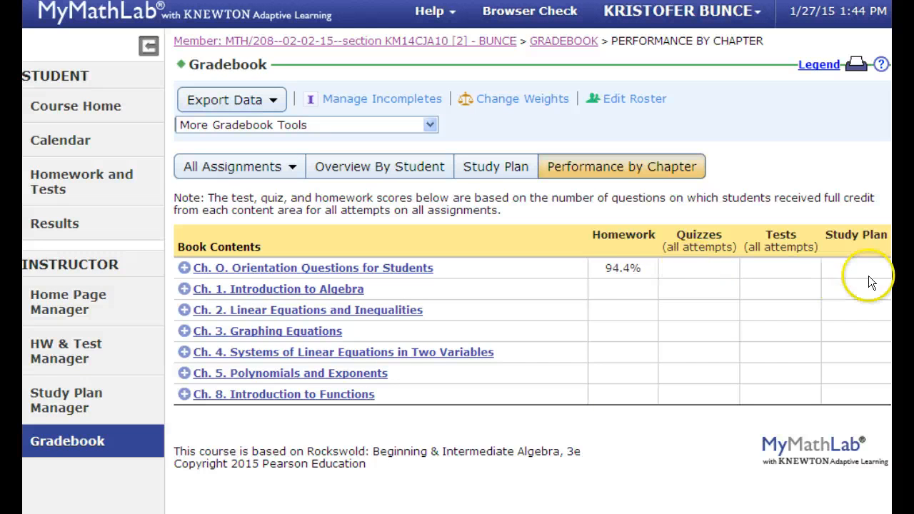
pyautogui.click(183, 290)
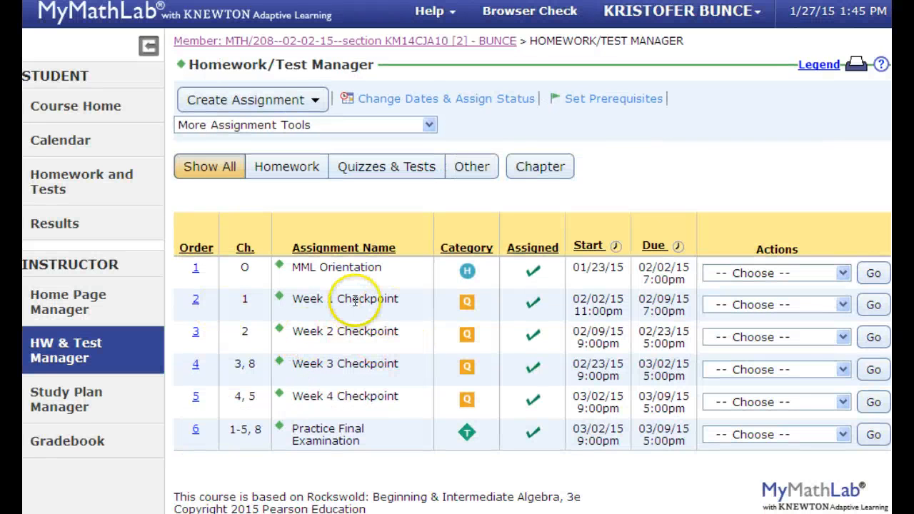
# From the Homework/Test Manager, start a copy of the Week 1 Checkpoint quiz, name it Week 1 In Class Quiz and proceed to the next stage
pyautogui.click(841, 304)
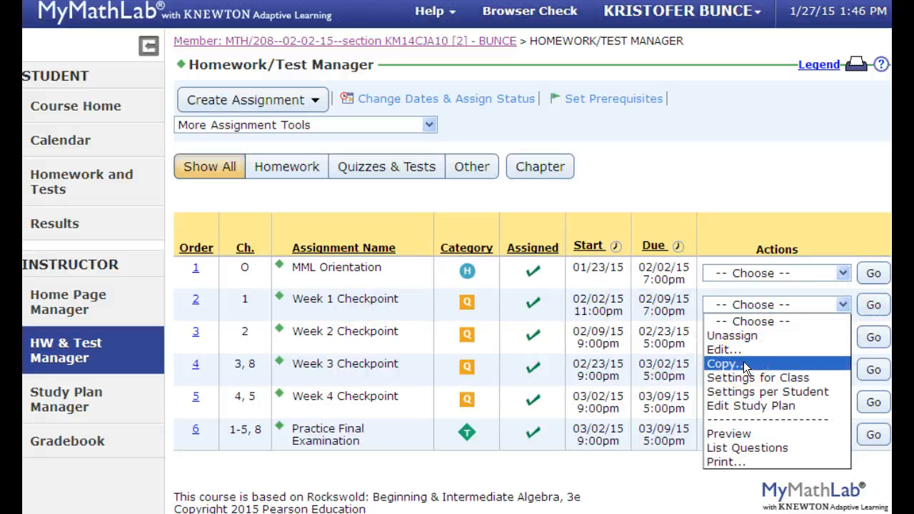
pyautogui.click(743, 364)
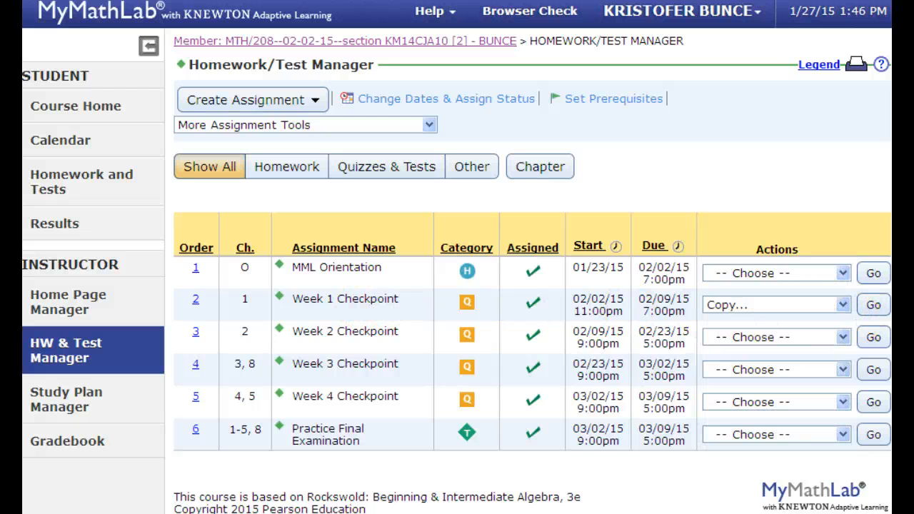
pyautogui.click(874, 305)
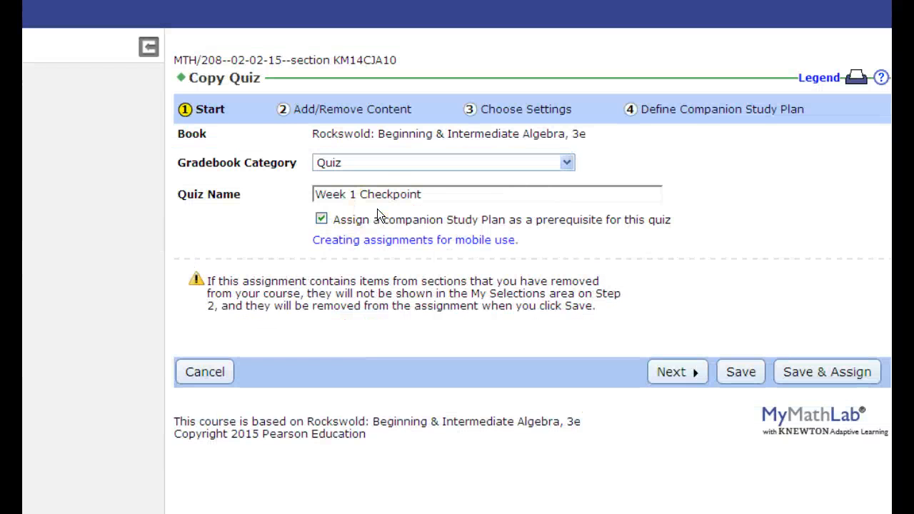
pyautogui.moveTo(433, 193); pyautogui.dragTo(302, 193)
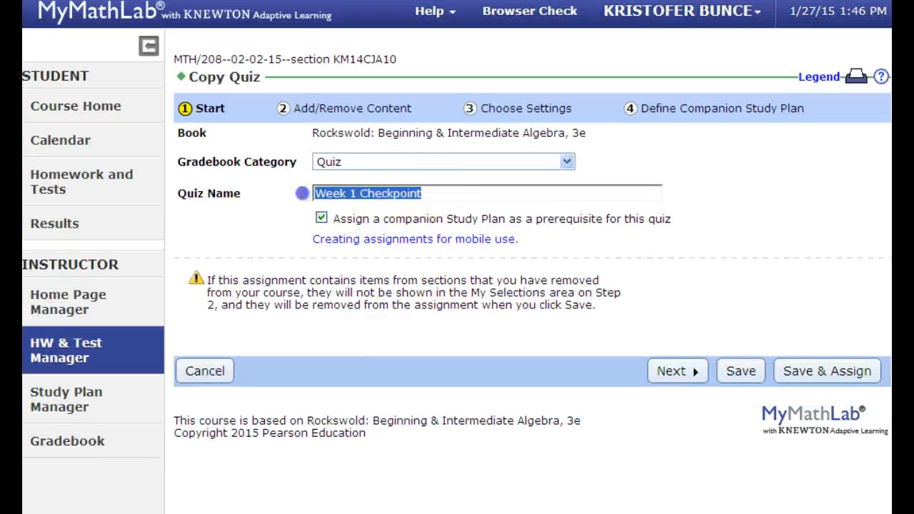
pyautogui.write('Week ')
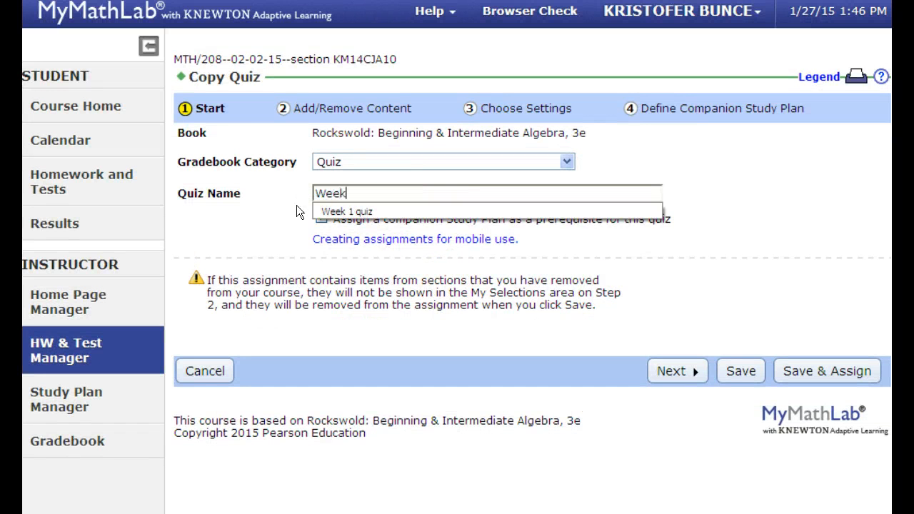
pyautogui.write('1 In')
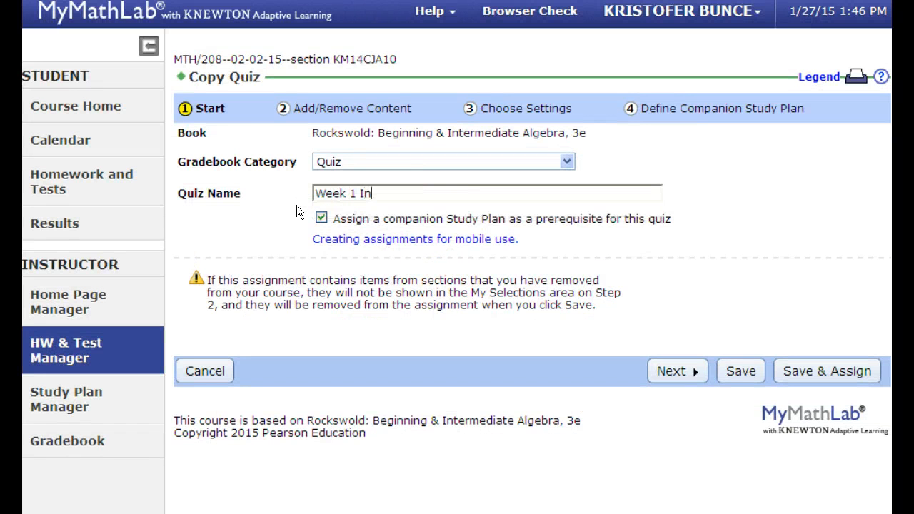
pyautogui.write(' Class Quiz')
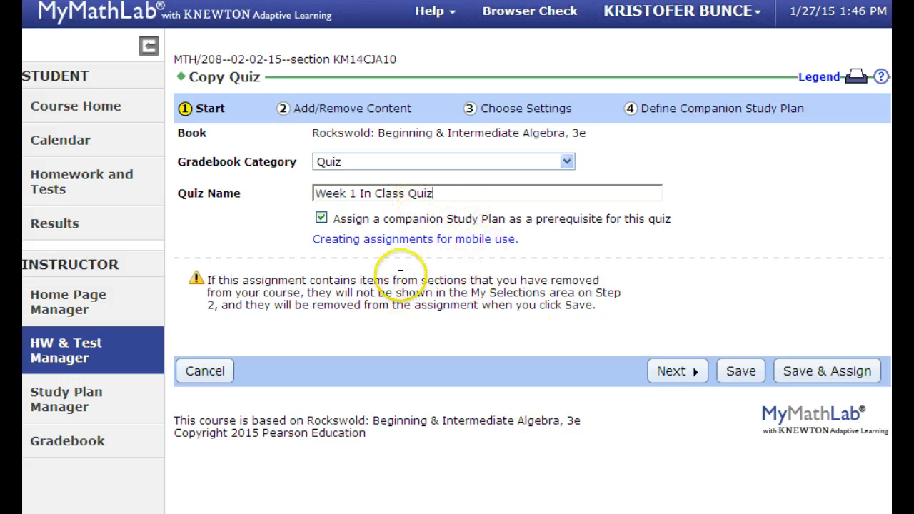
pyautogui.click(671, 370)
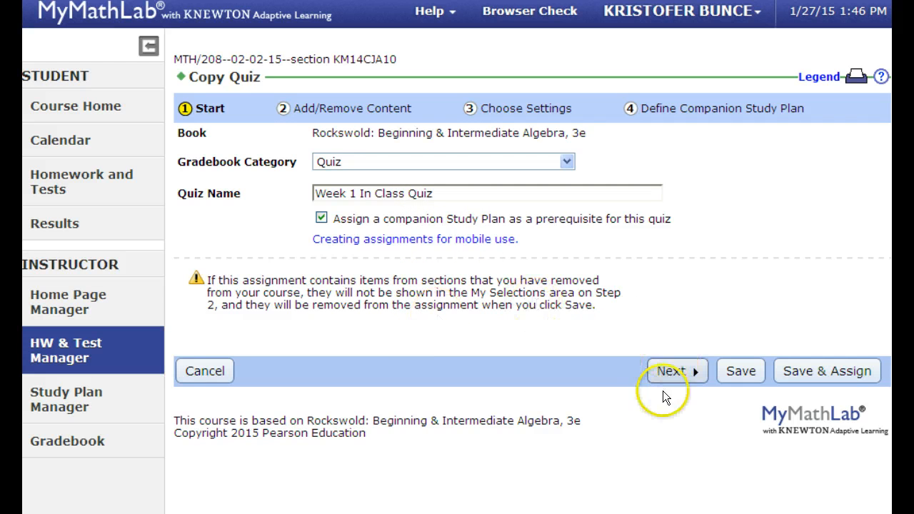
# Proceed to the quiz copy's content stage and list the available questions for chapter 1, Introduction to Algebra
pyautogui.click(668, 371)
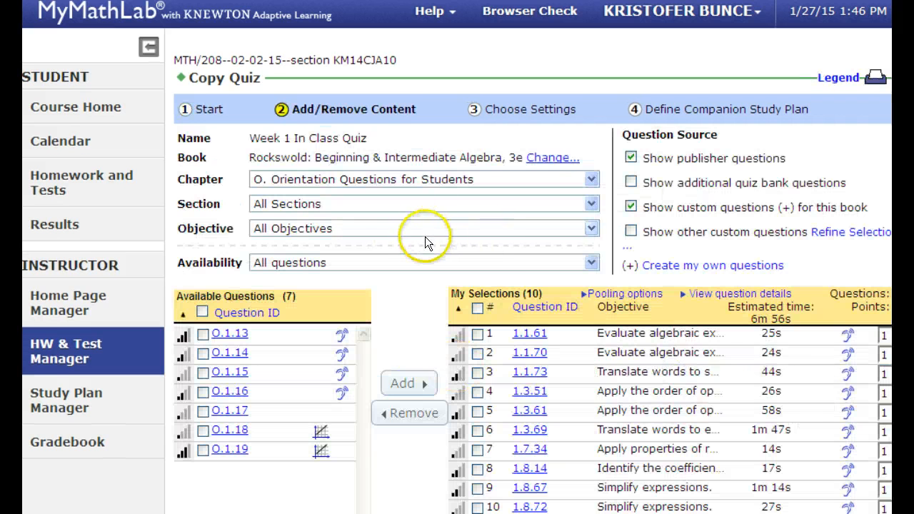
pyautogui.scroll(-3, 430, 246)
pyautogui.moveTo(539, 236)
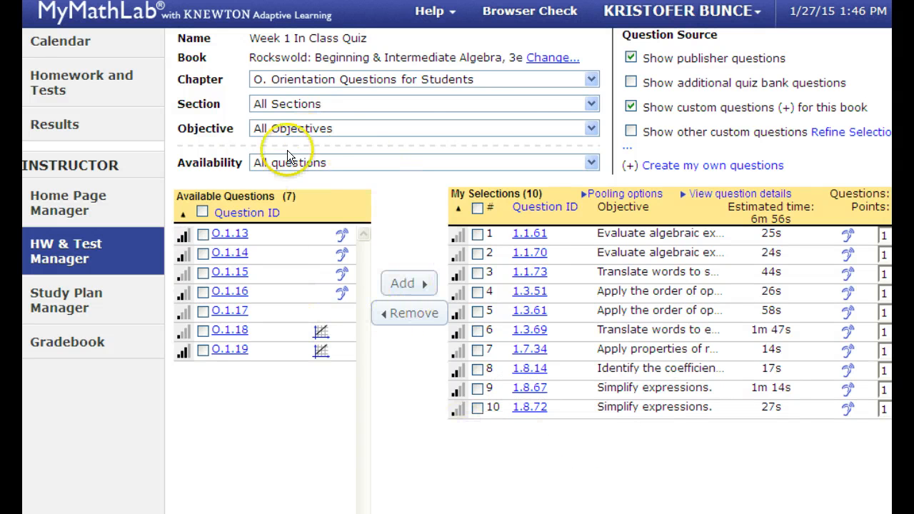
pyautogui.click(590, 80)
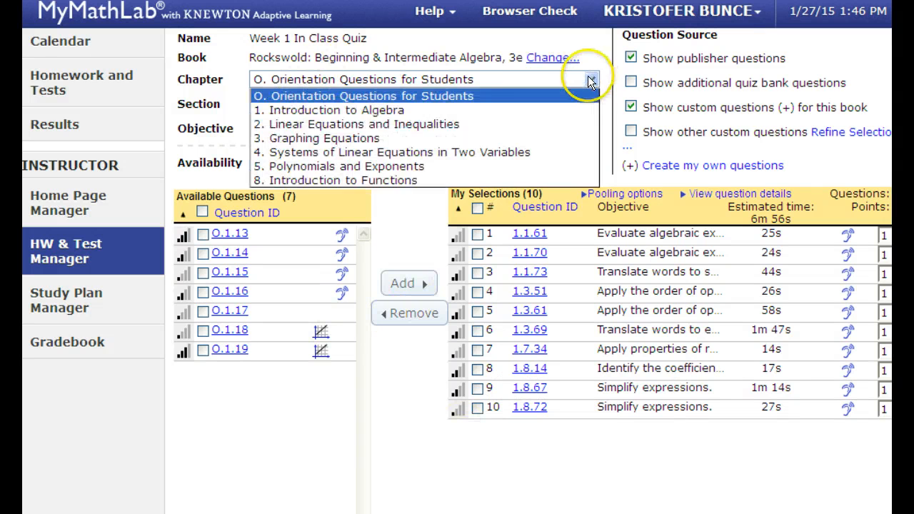
pyautogui.click(342, 110)
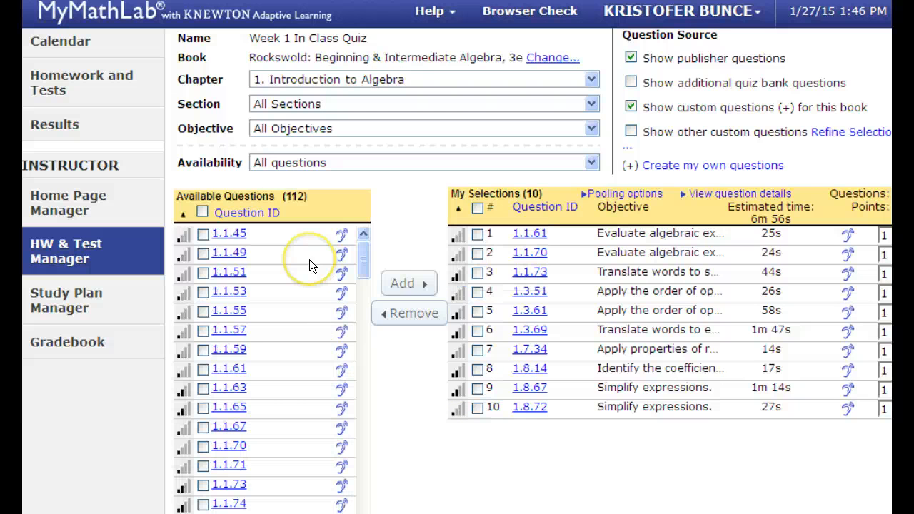
pyautogui.click(203, 330)
pyautogui.click(202, 311)
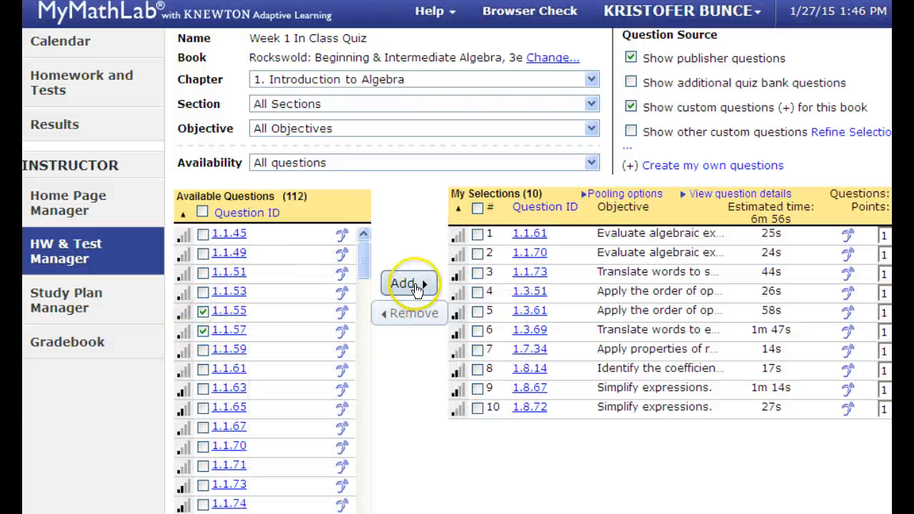
pyautogui.moveTo(530, 294)
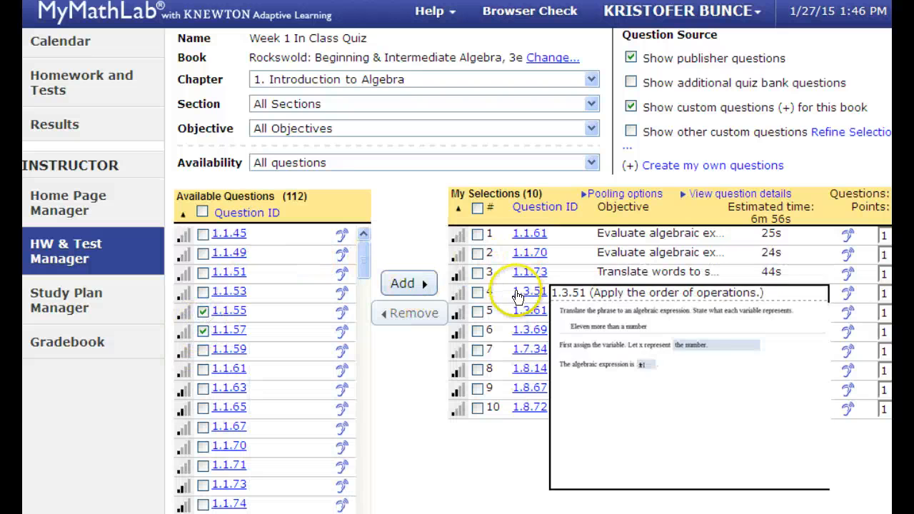
pyautogui.click(202, 311)
pyautogui.click(203, 330)
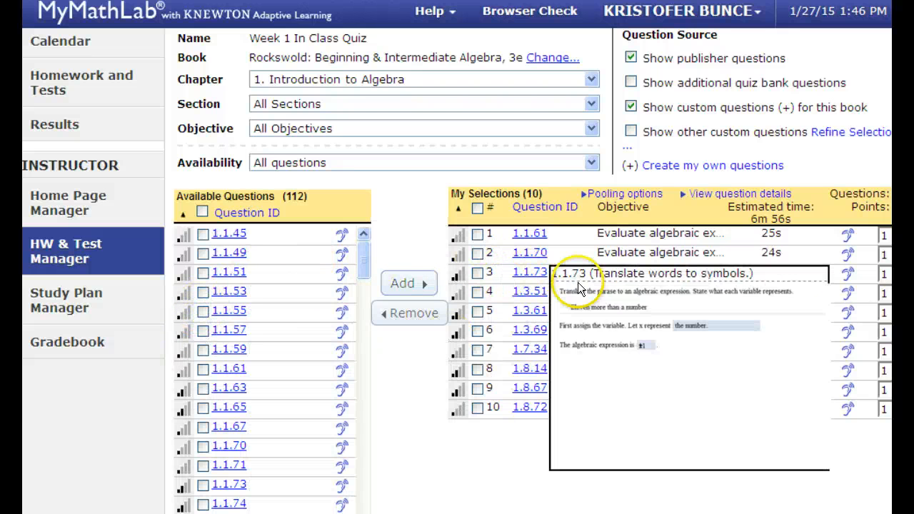
# Preview the selected questions and remove question 1.3.51 from the Week 1 In Class Quiz
pyautogui.click(541, 260)
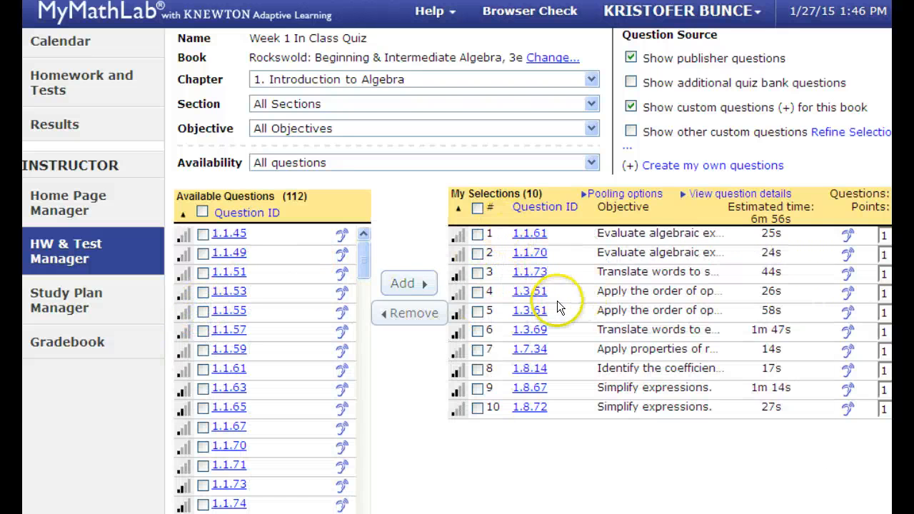
pyautogui.moveTo(532, 294)
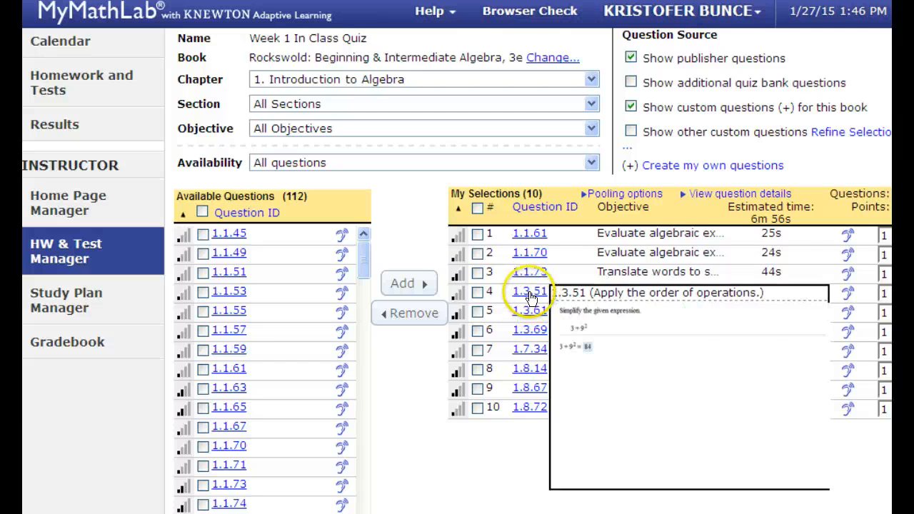
pyautogui.moveTo(524, 314)
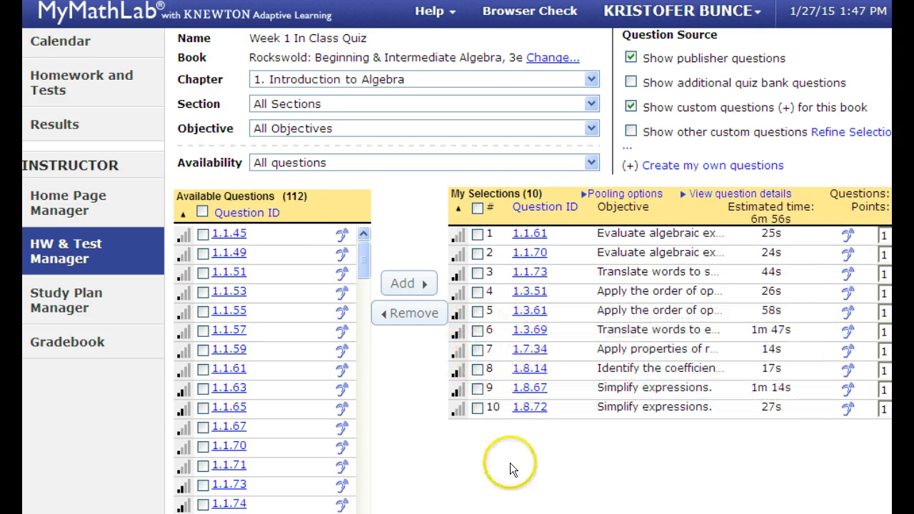
pyautogui.click(477, 291)
pyautogui.click(410, 313)
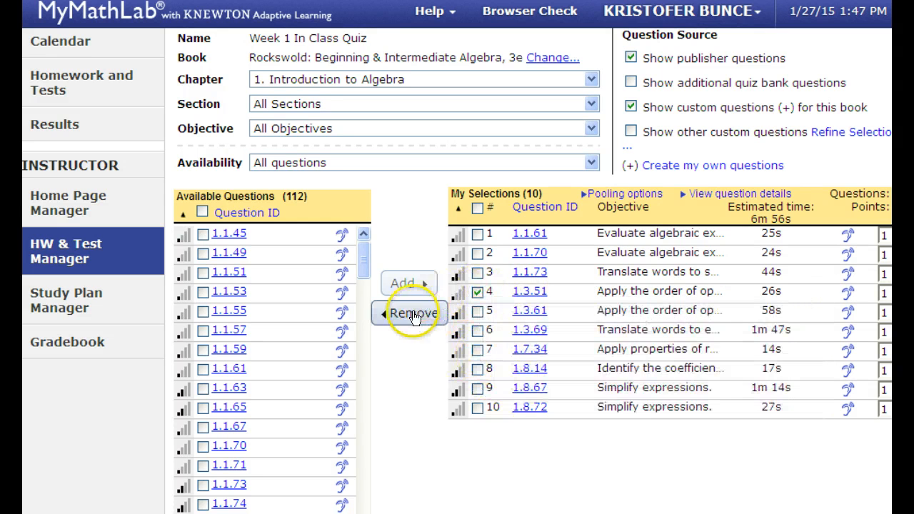
pyautogui.click(515, 223)
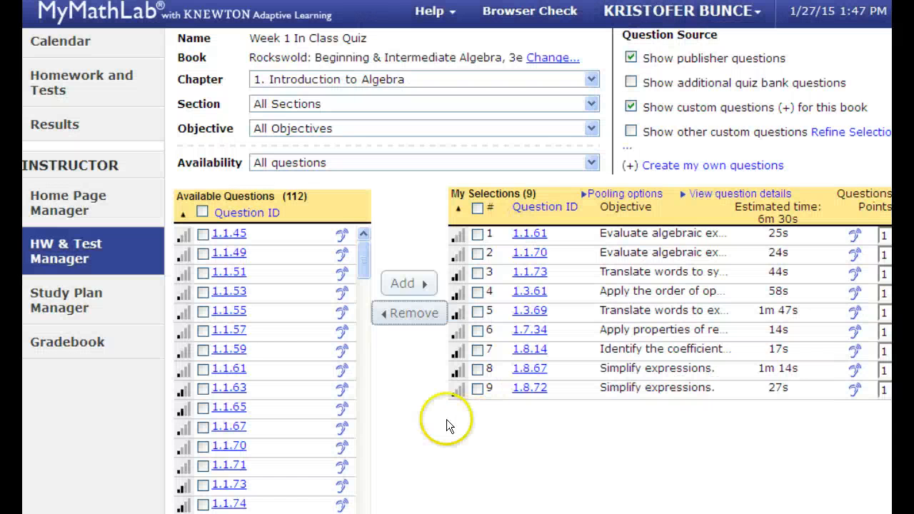
# Compare the two Simplify expressions questions and remove question 1.8.72 from the quiz
pyautogui.moveTo(519, 336)
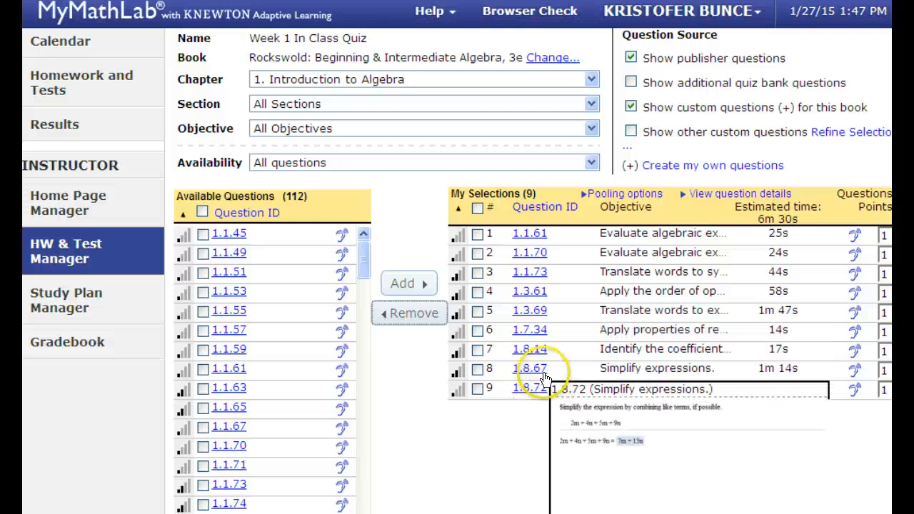
pyautogui.moveTo(539, 373)
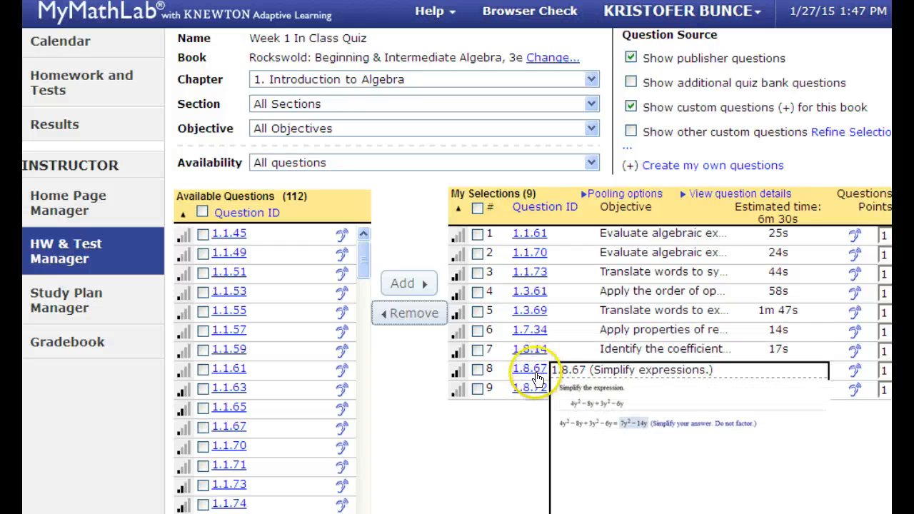
pyautogui.moveTo(537, 394)
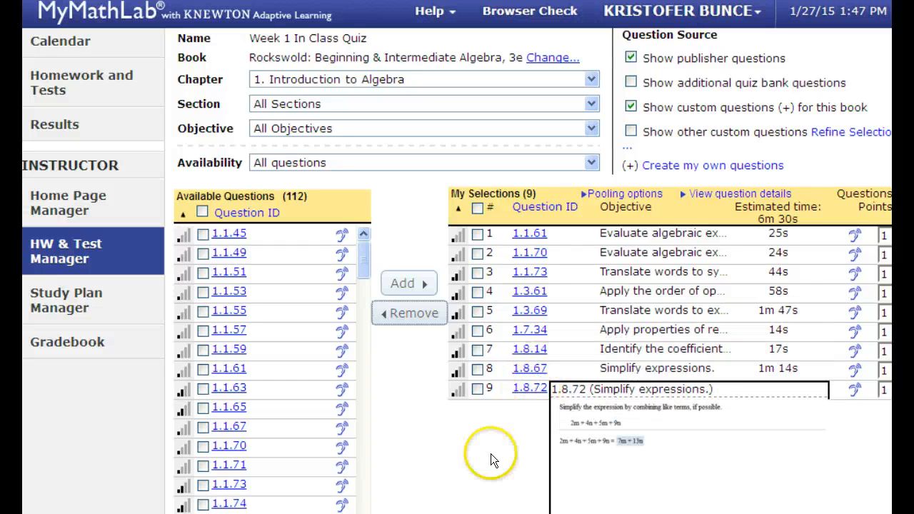
pyautogui.click(479, 391)
pyautogui.click(413, 313)
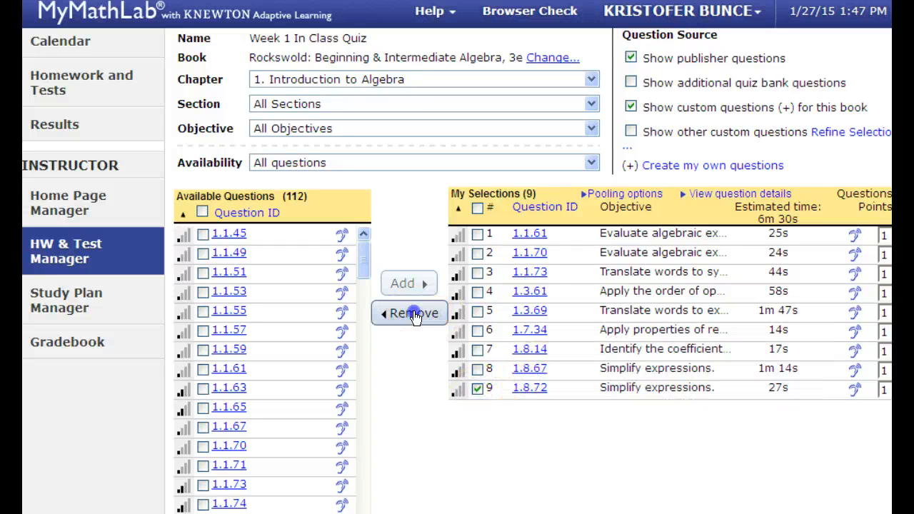
pyautogui.click(507, 223)
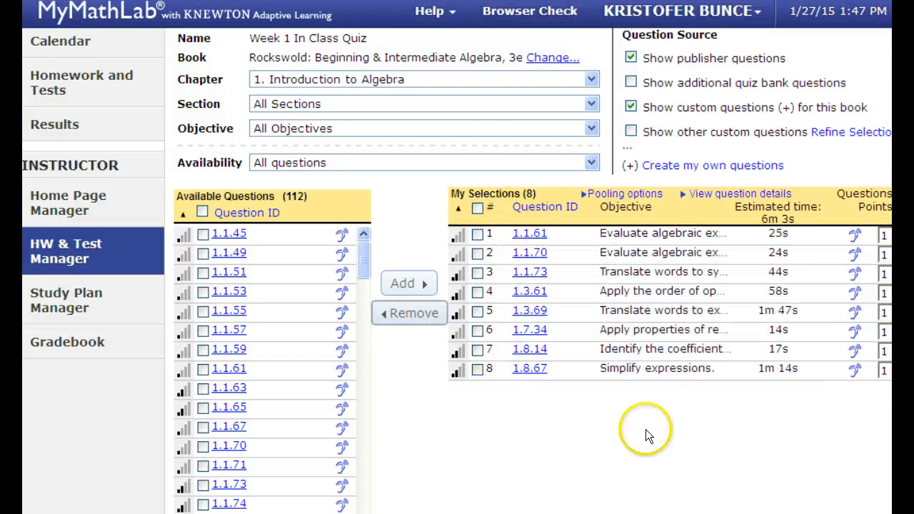
# Proceed to the quiz settings, review the availability, access, presentation and review options, and save the quiz copy
pyautogui.scroll(-3, 539, 385)
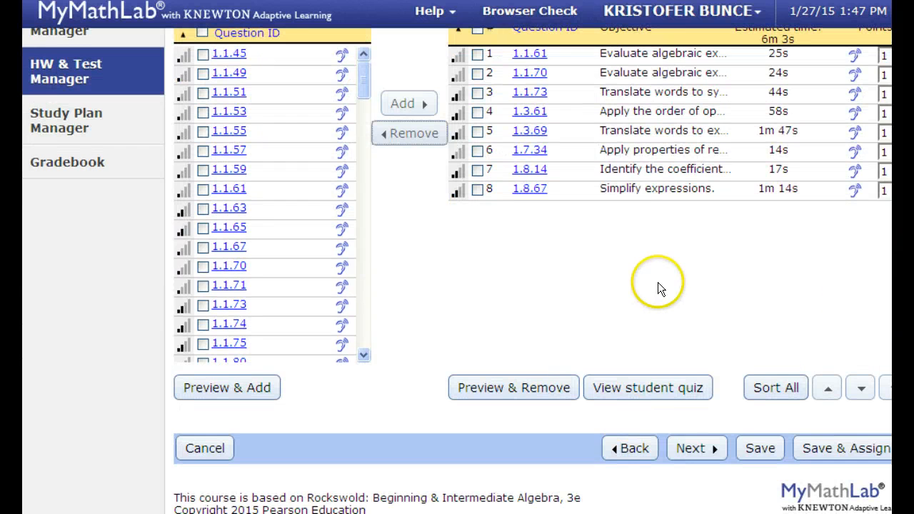
pyautogui.click(693, 448)
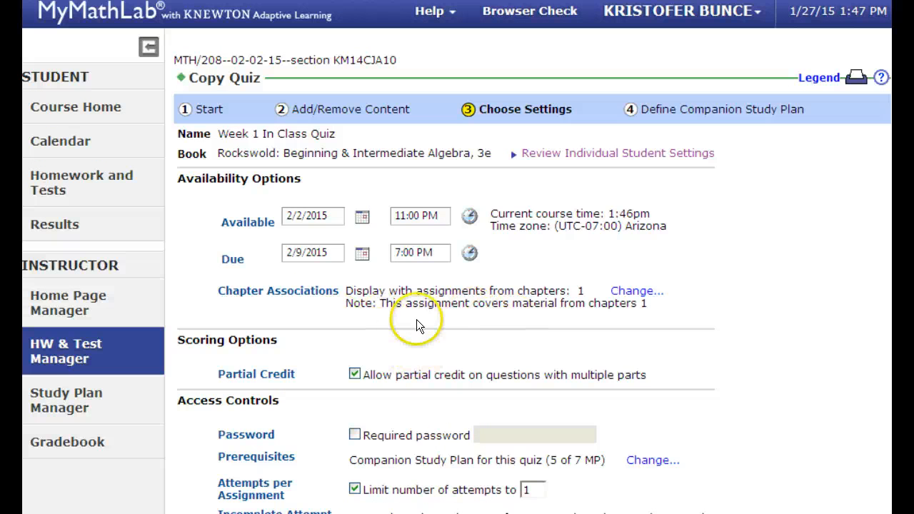
pyautogui.scroll(-8, 416, 307)
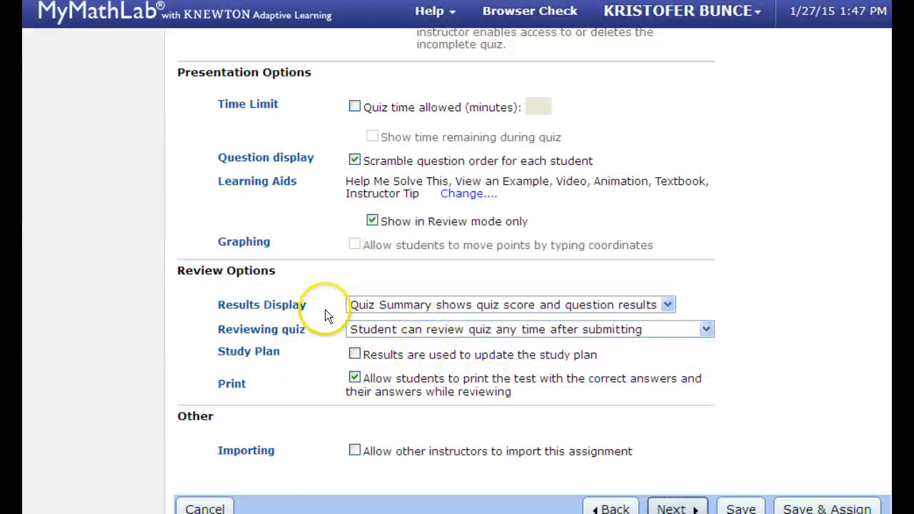
pyautogui.scroll(-1, 532, 410)
pyautogui.scroll(10, 645, 410)
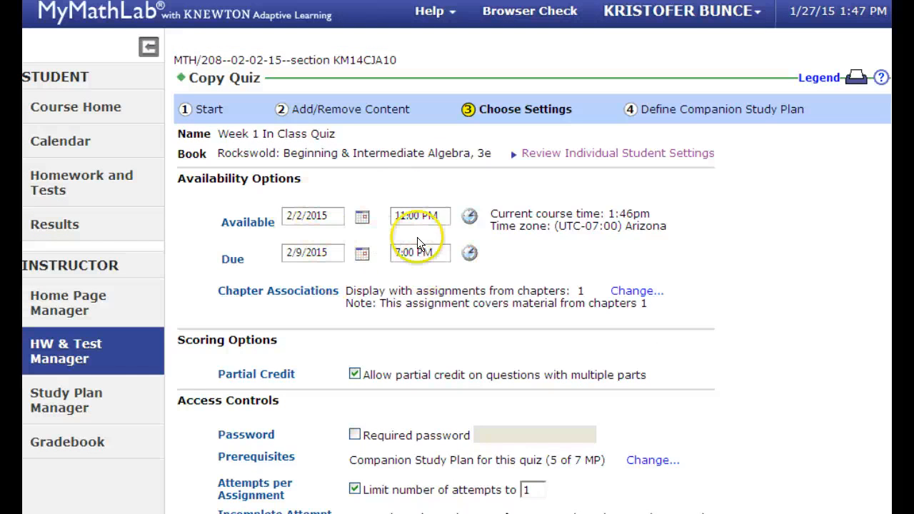
pyautogui.scroll(-3, 457, 391)
pyautogui.scroll(-7, 385, 279)
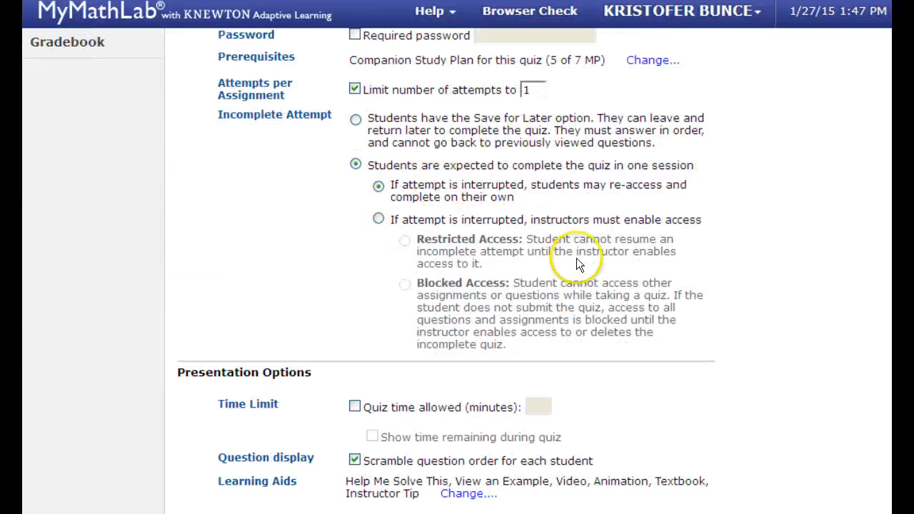
pyautogui.click(741, 464)
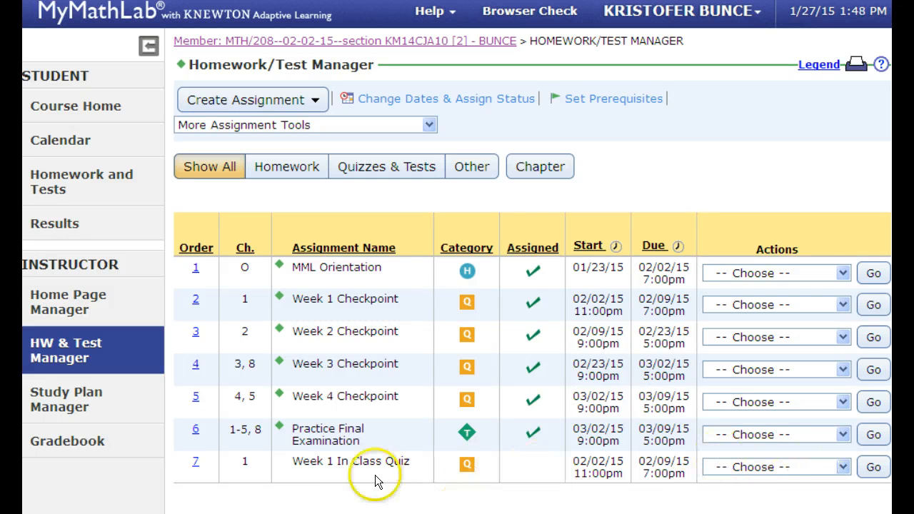
# Print the Week 1 In Class Quiz with answers on a separate sheet and the Question ID included with each question
pyautogui.click(827, 468)
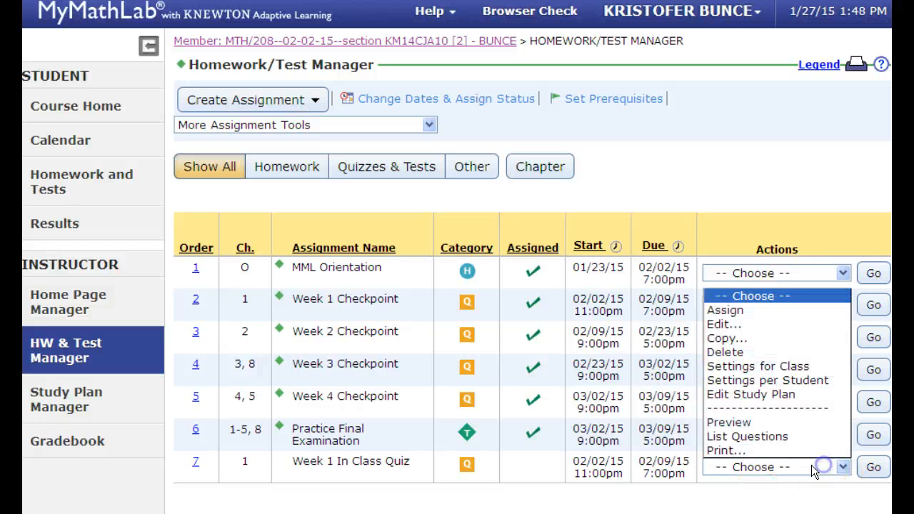
pyautogui.click(753, 449)
pyautogui.click(873, 467)
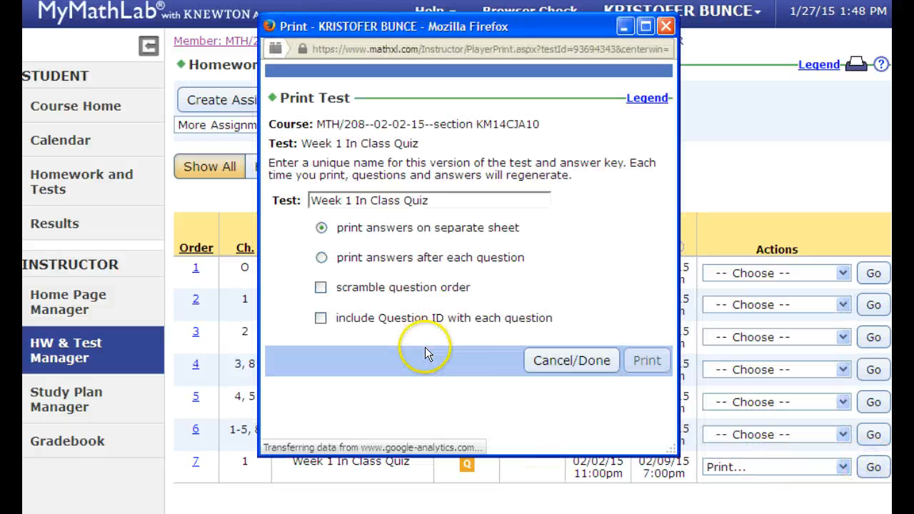
pyautogui.click(320, 318)
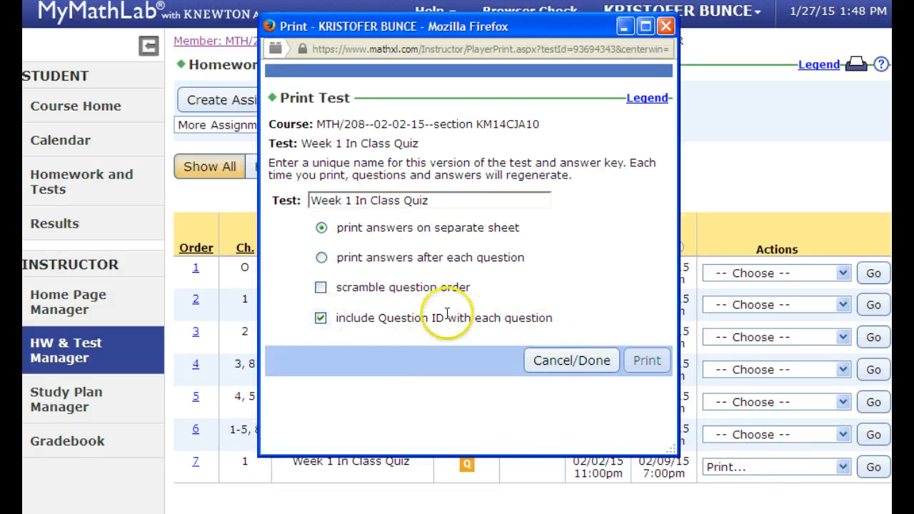
pyautogui.click(509, 316)
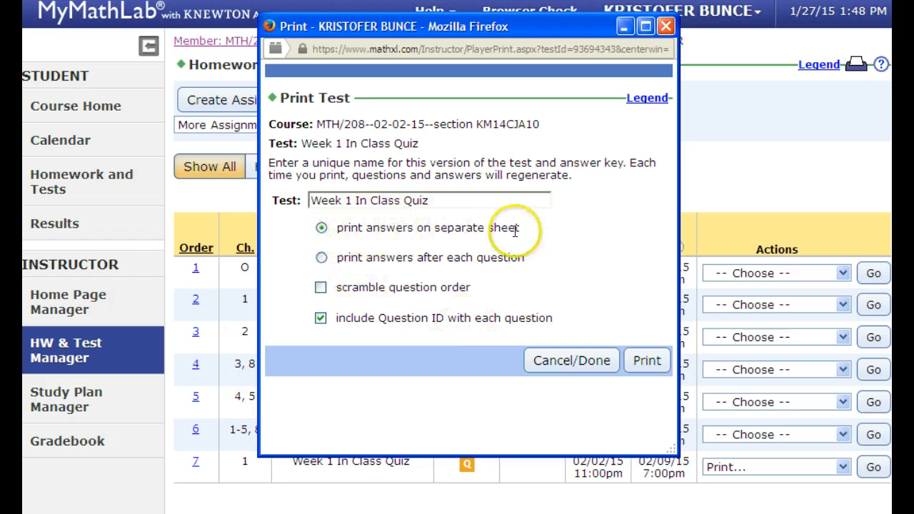
pyautogui.click(647, 361)
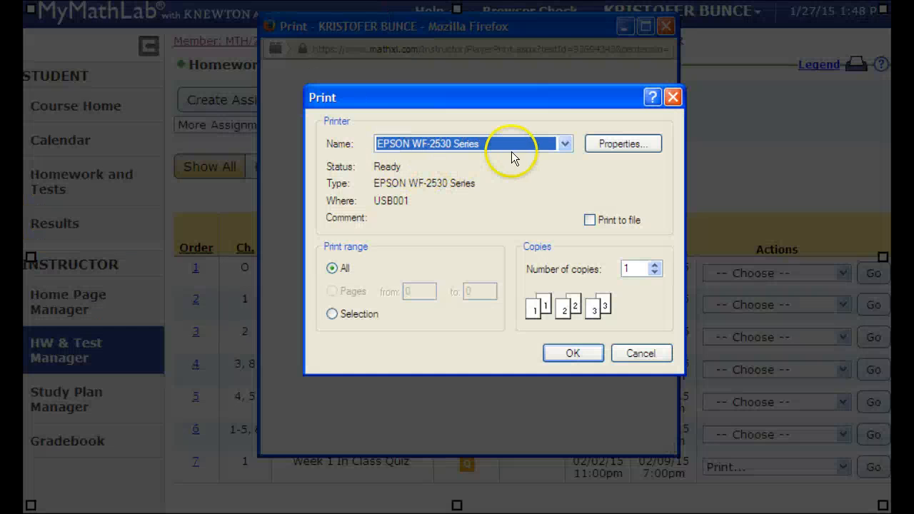
# Choose CutePDF Writer as the printer and save the quiz as a PDF named In Class Quiz Week 1 in My Documents
pyautogui.click(511, 147)
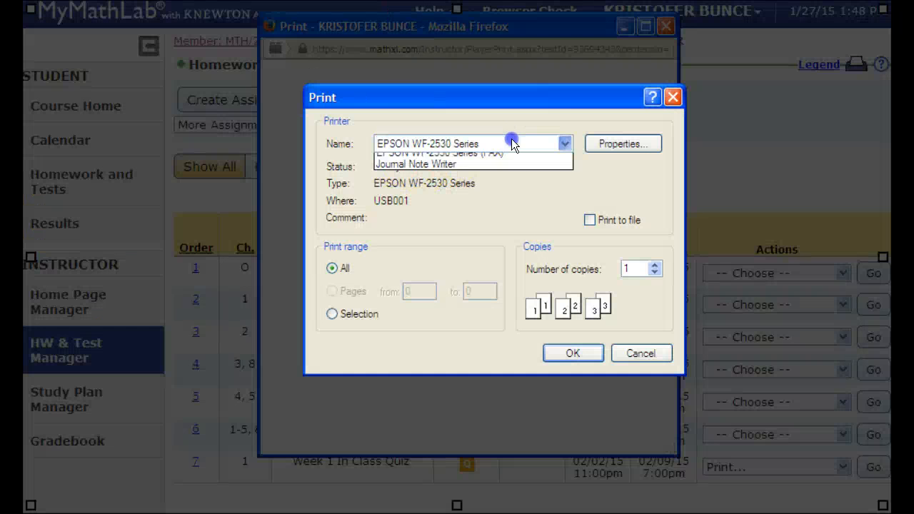
pyautogui.click(439, 153)
pyautogui.click(479, 235)
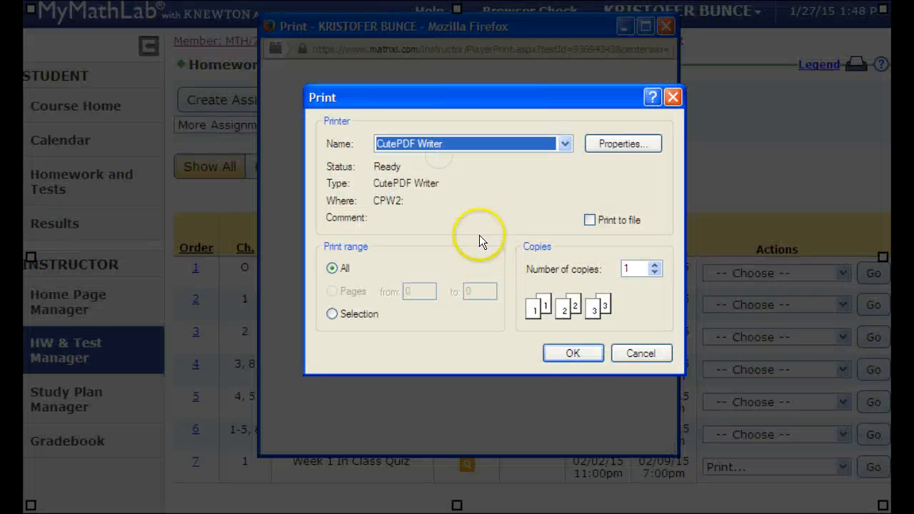
pyautogui.click(573, 352)
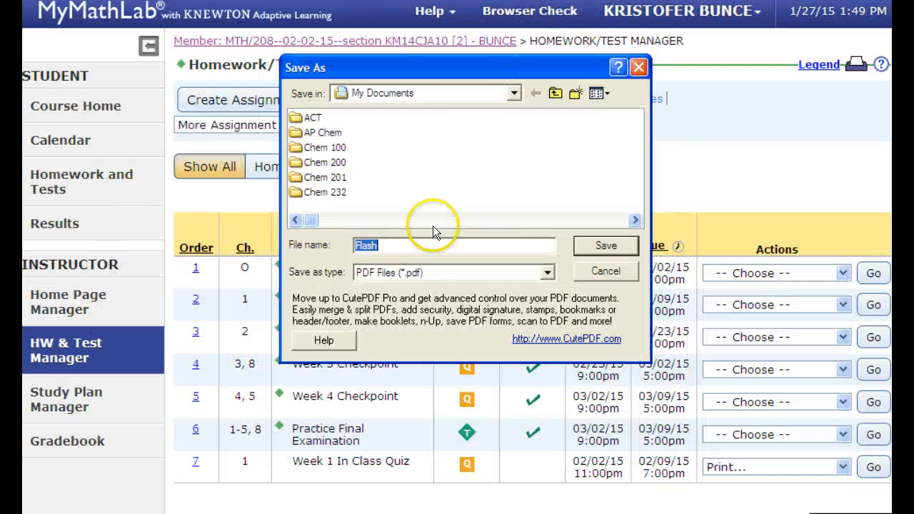
pyautogui.write('In ')
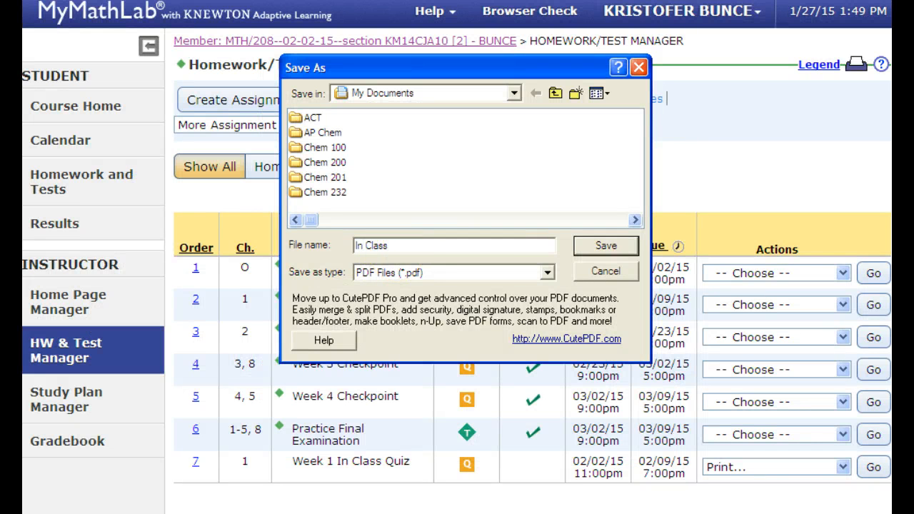
pyautogui.write('Class Quiz Week 1')
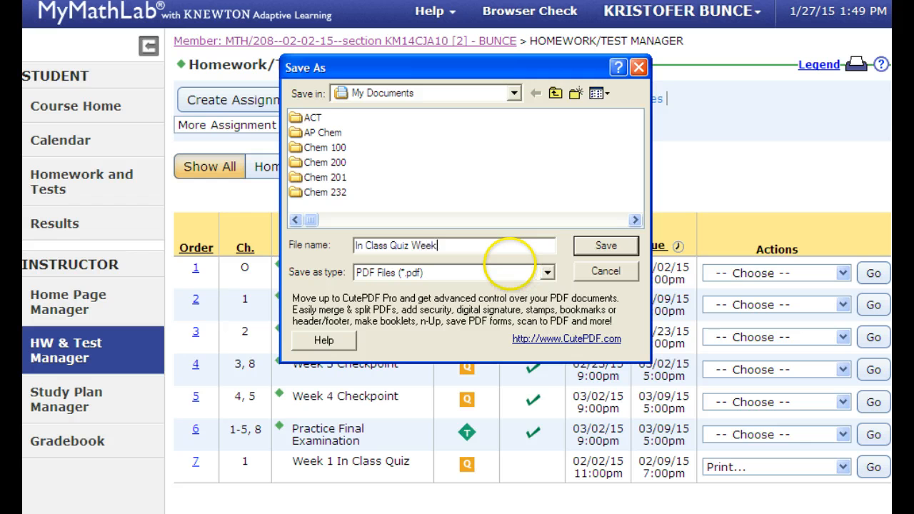
pyautogui.click(606, 245)
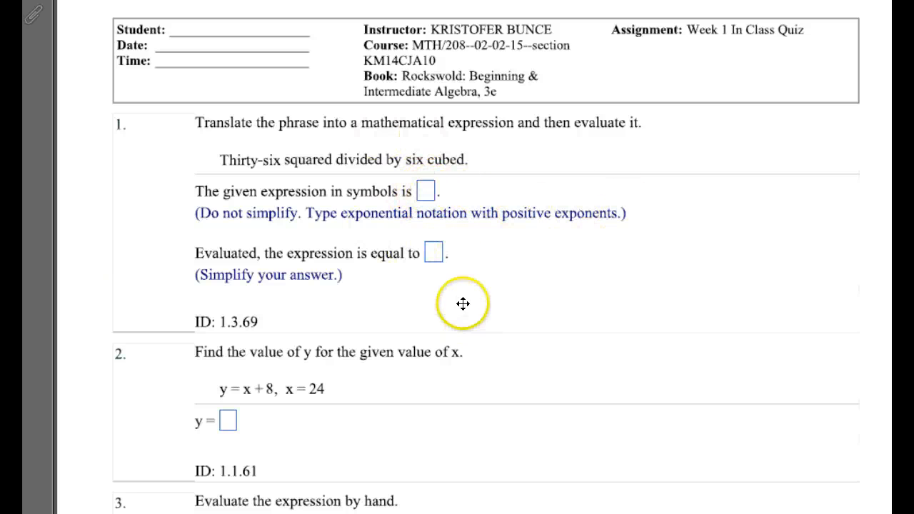
# Review the header, questions, question IDs and separate answer sheet in the In Class Quiz Week 1 PDF, and close it
pyautogui.scroll(-3, 371, 325)
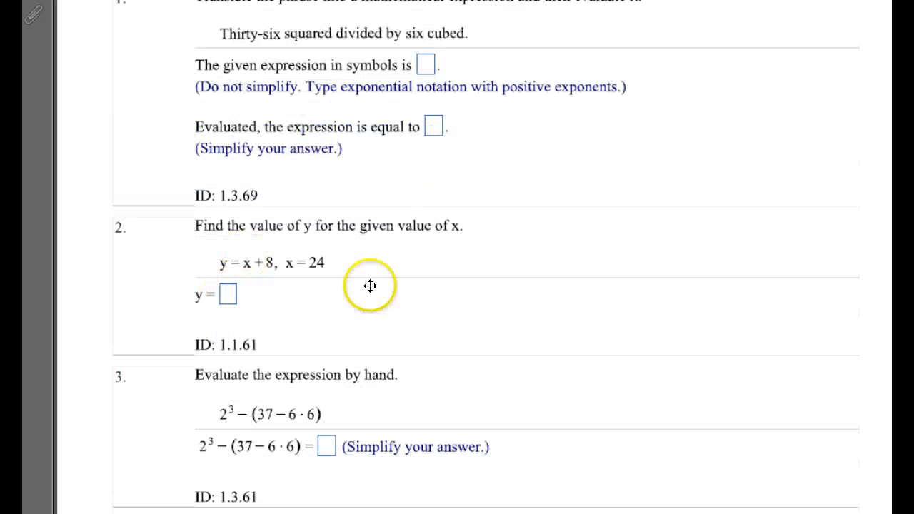
pyautogui.scroll(-2, 493, 264)
pyautogui.scroll(5, 438, 240)
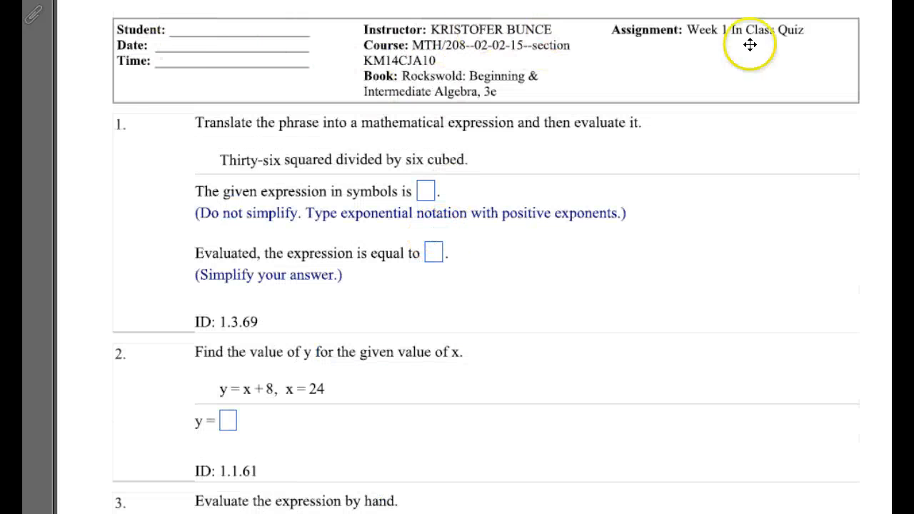
pyautogui.scroll(-4, 400, 107)
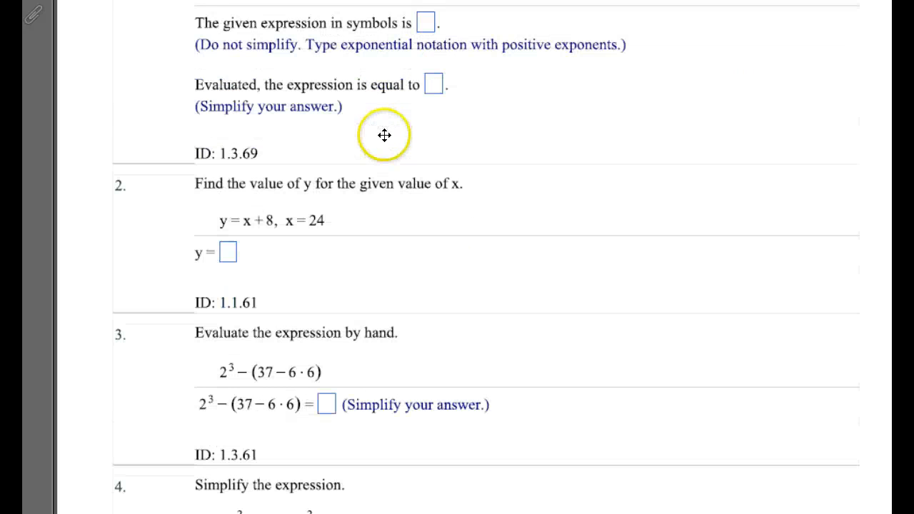
pyautogui.scroll(-2, 357, 235)
pyautogui.scroll(-10, 435, 214)
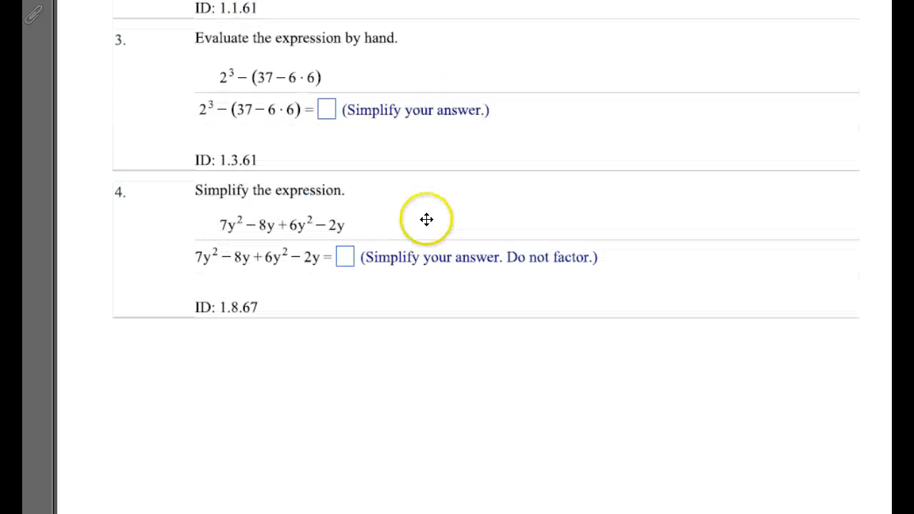
pyautogui.scroll(-8, 417, 224)
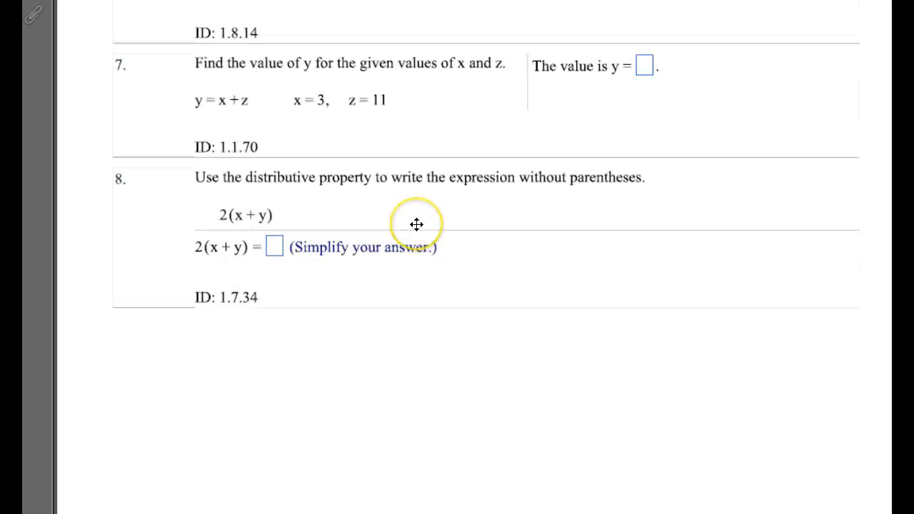
pyautogui.scroll(-10, 416, 223)
pyautogui.scroll(-5, 378, 204)
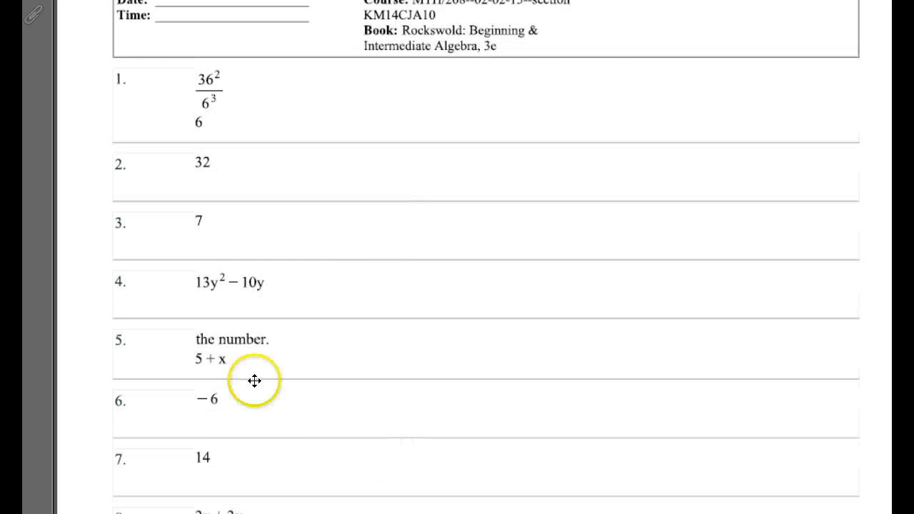
pyautogui.scroll(15, 322, 236)
pyautogui.scroll(20, 325, 223)
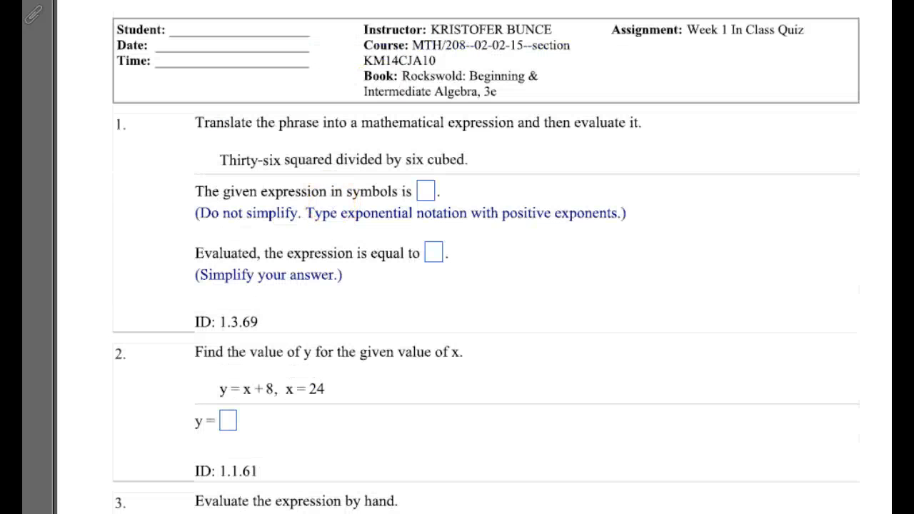
pyautogui.hotkey('alt', 'F4')
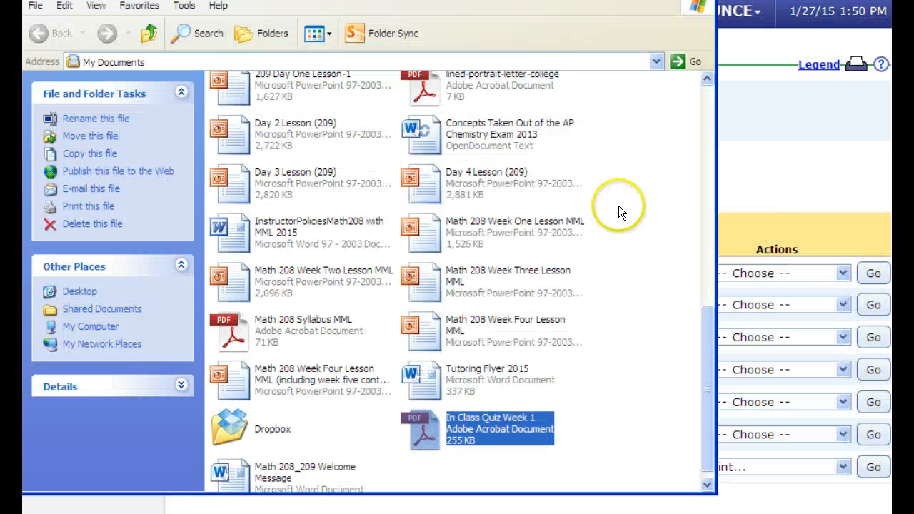
# Print another version of the Week 1 In Class Quiz with answers on a separate sheet and the Question ID included with each question
pyautogui.click(750, 504)
pyautogui.click(749, 466)
pyautogui.click(735, 447)
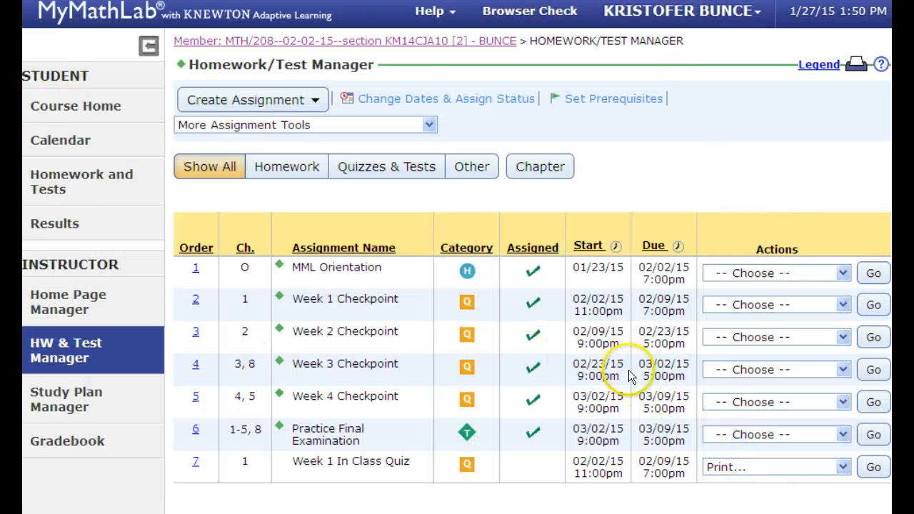
pyautogui.click(873, 468)
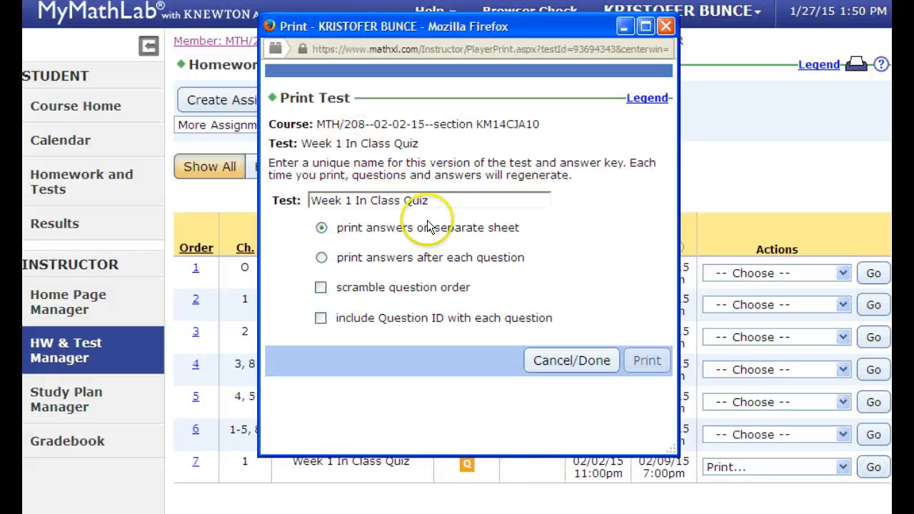
pyautogui.click(321, 318)
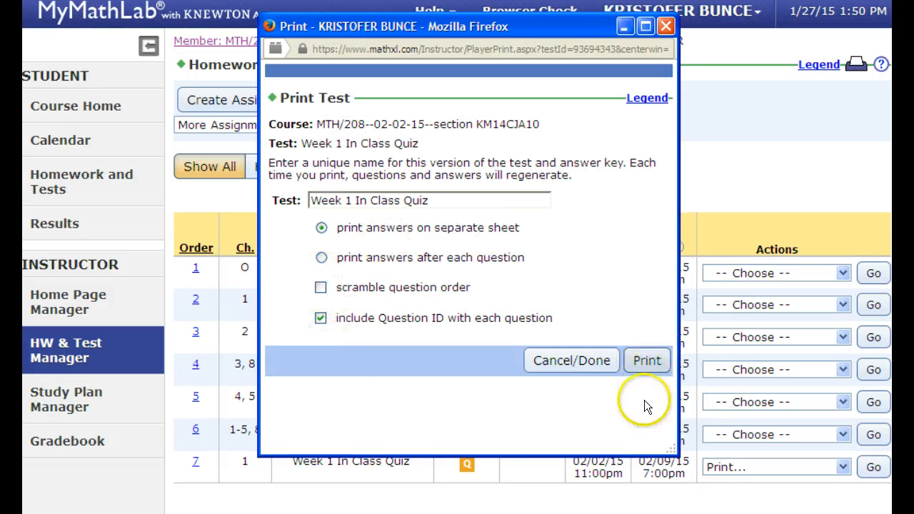
pyautogui.click(646, 361)
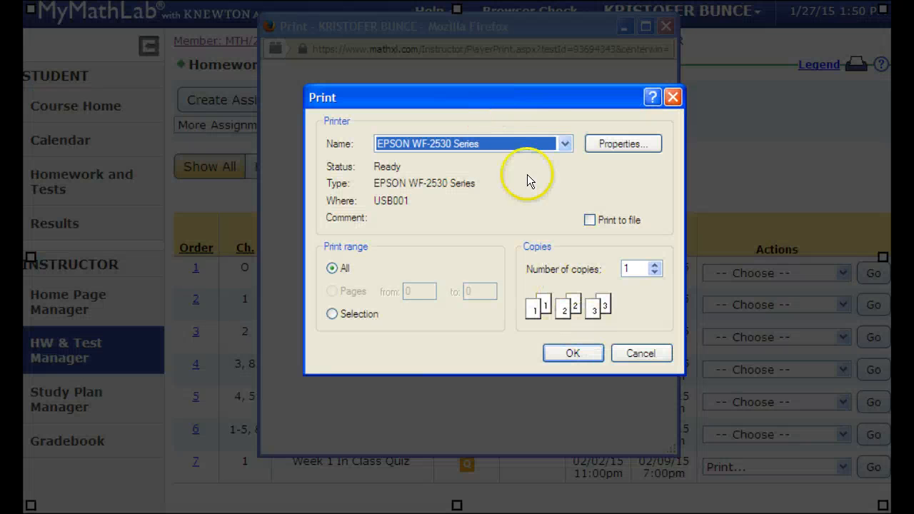
# Choose CutePDF Writer as the printer and save the second quiz version as a PDF named quiz version 2 in My Documents
pyautogui.click(535, 143)
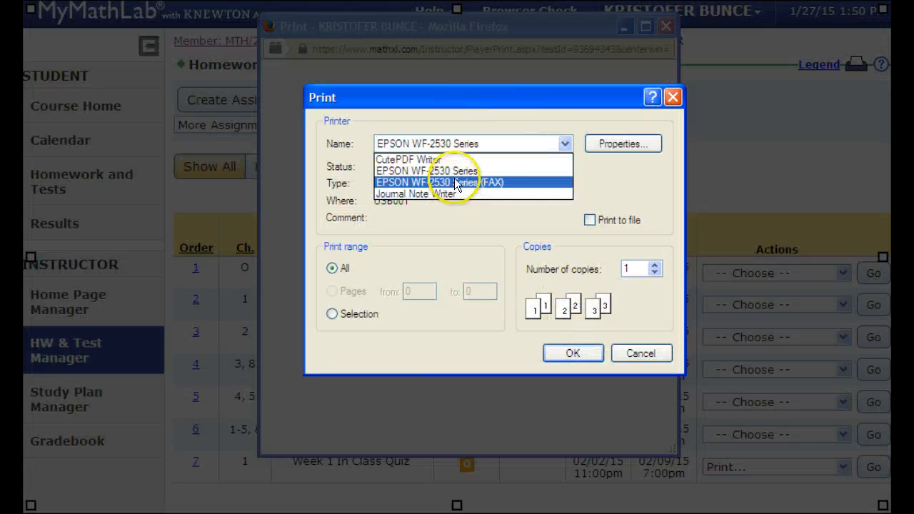
pyautogui.click(439, 159)
pyautogui.click(573, 351)
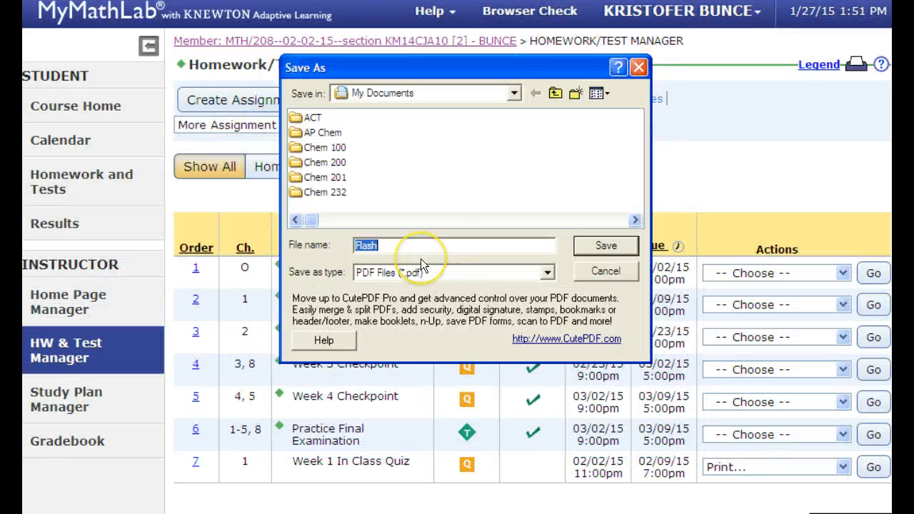
pyautogui.write('quiz version 2')
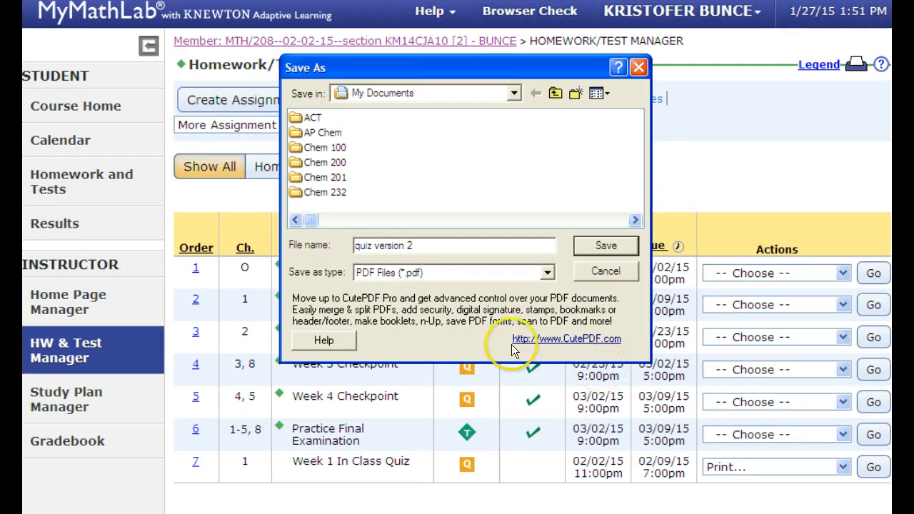
pyautogui.click(606, 245)
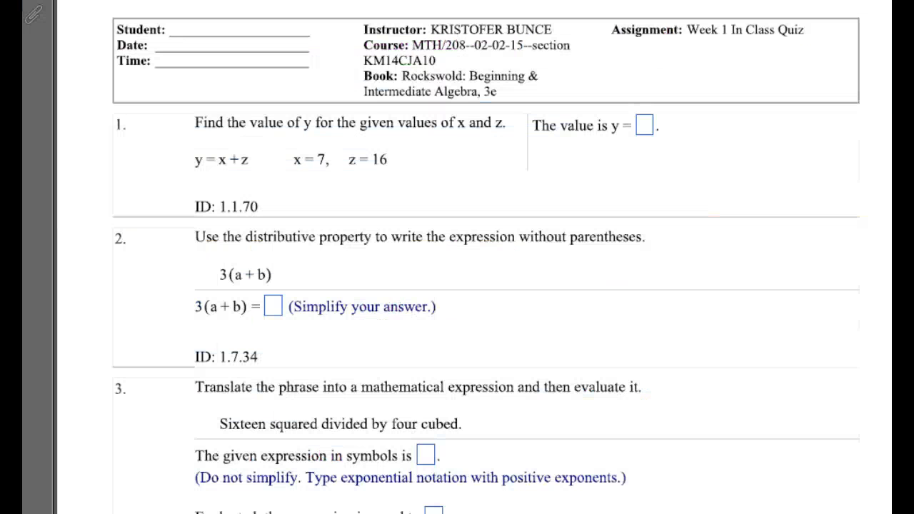
# Examine the regenerated questions, their order and the answer sheet in the quiz version 2 PDF
pyautogui.scroll(-3, 486, 285)
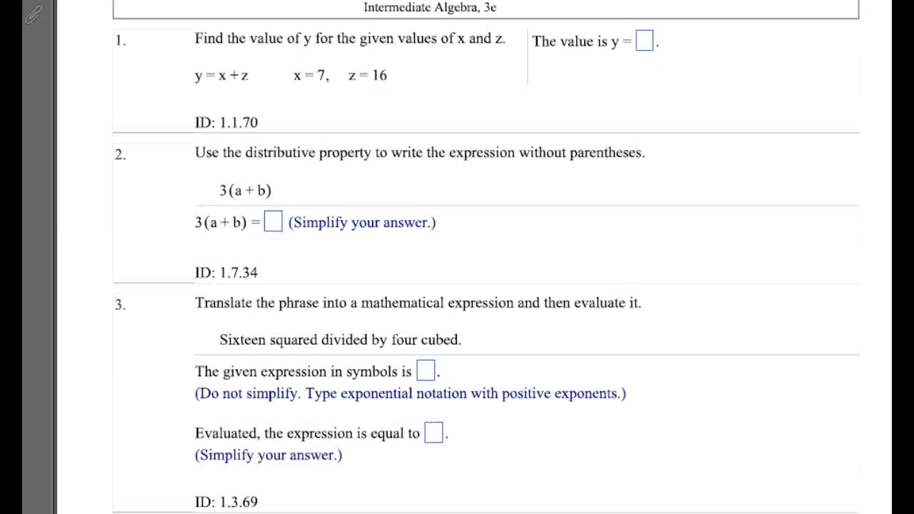
pyautogui.scroll(-12, 556, 246)
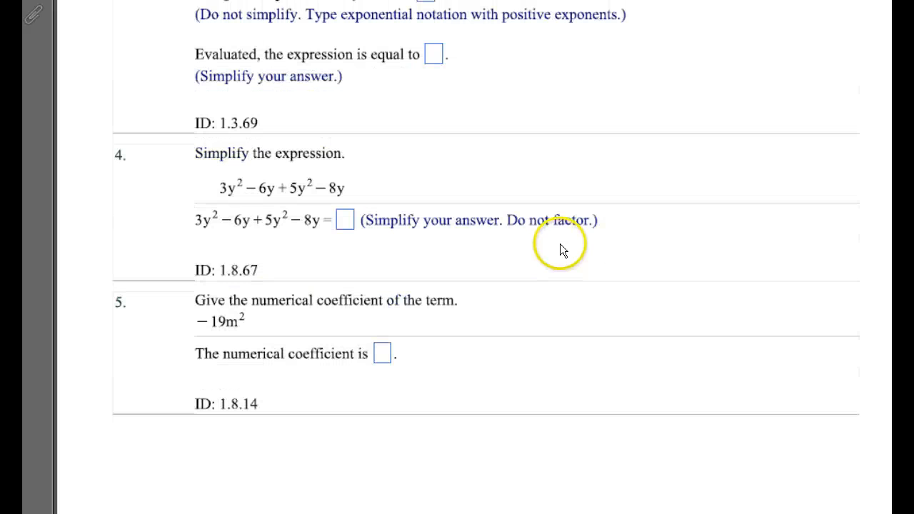
pyautogui.scroll(-20, 476, 138)
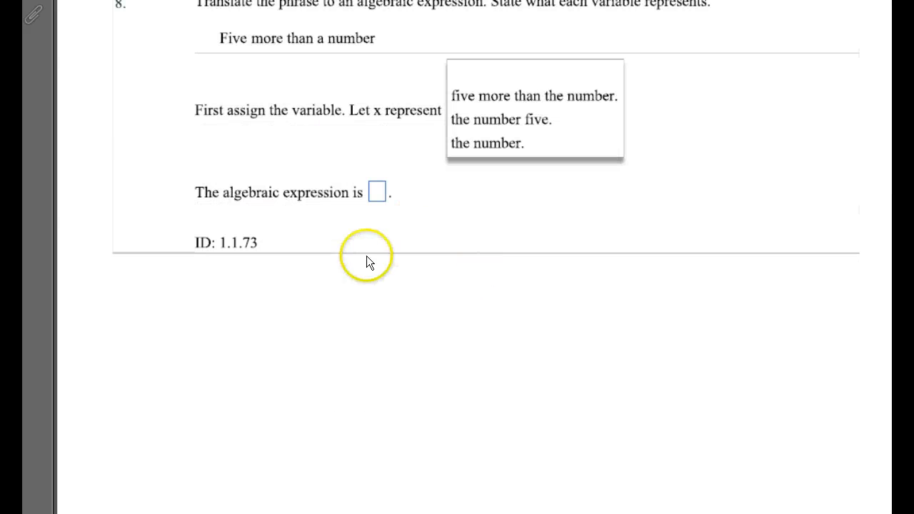
pyautogui.scroll(-20, 420, 261)
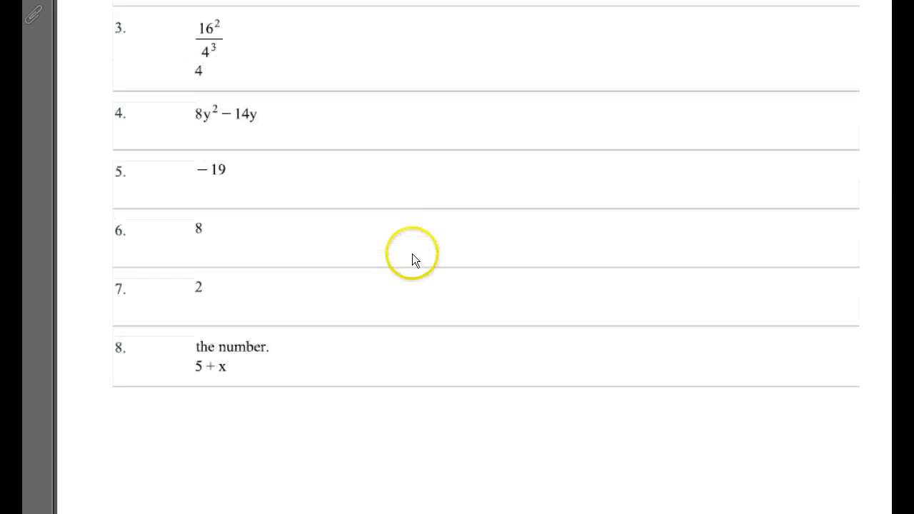
pyautogui.scroll(10, 417, 248)
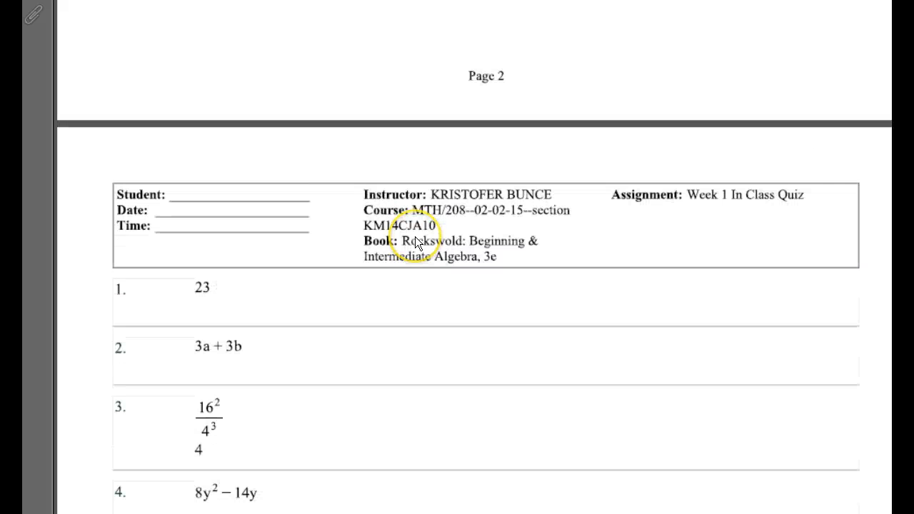
pyautogui.scroll(20, 415, 241)
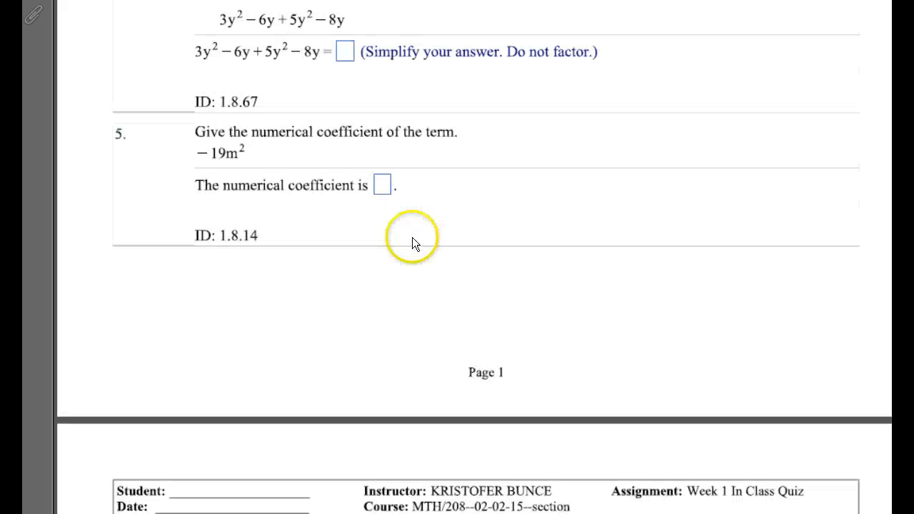
pyautogui.scroll(10, 392, 287)
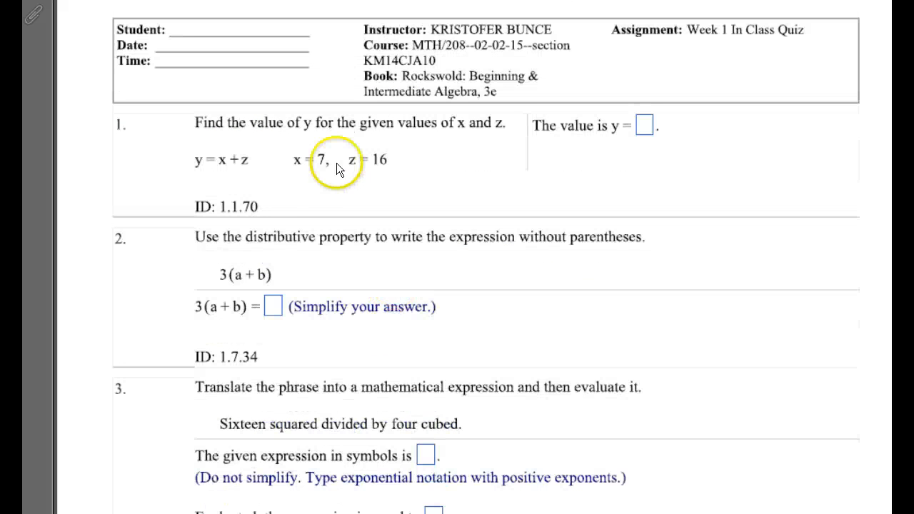